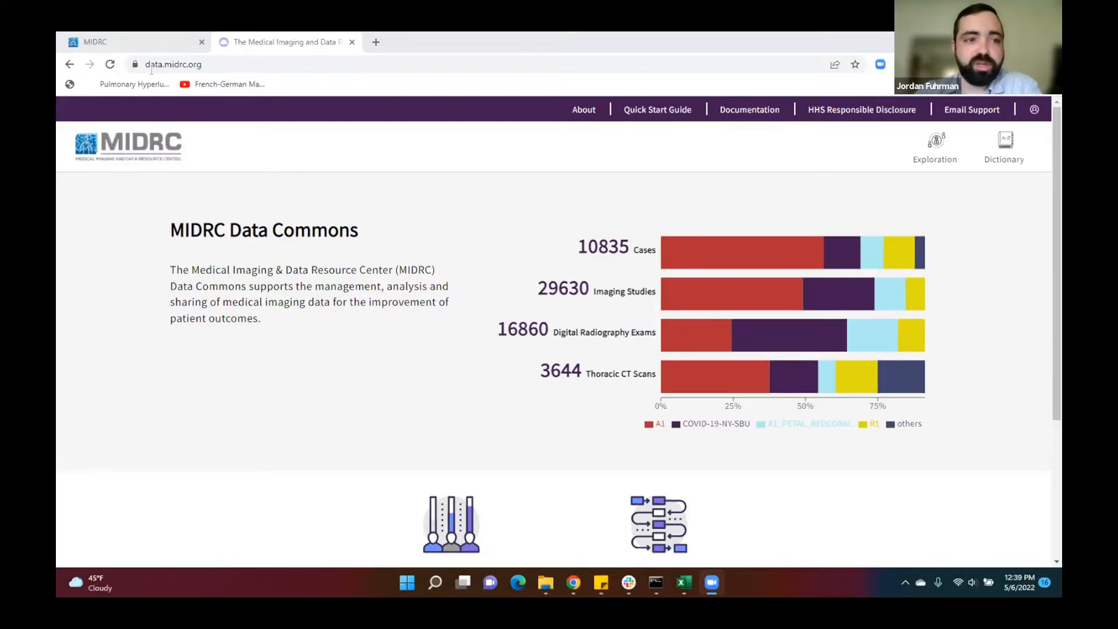
Open the Quick Start Guide from the MIDRC Data Commons site and read its instructions on account creation and API keys
{"action": "left_click", "coordinate": [134, 42]}
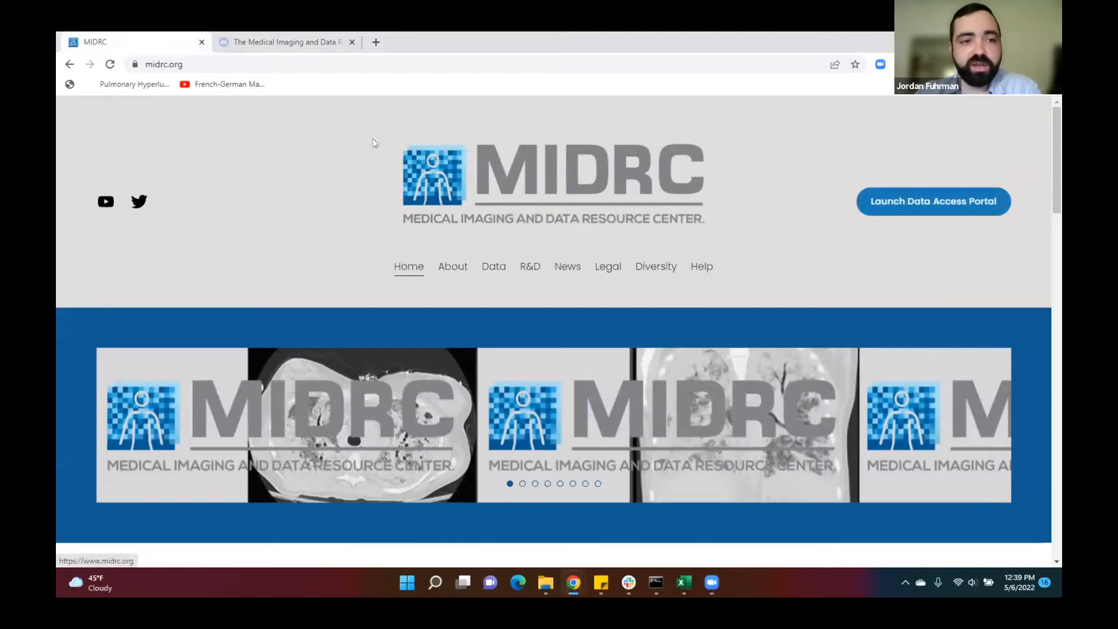
{"action": "left_click", "coordinate": [284, 41]}
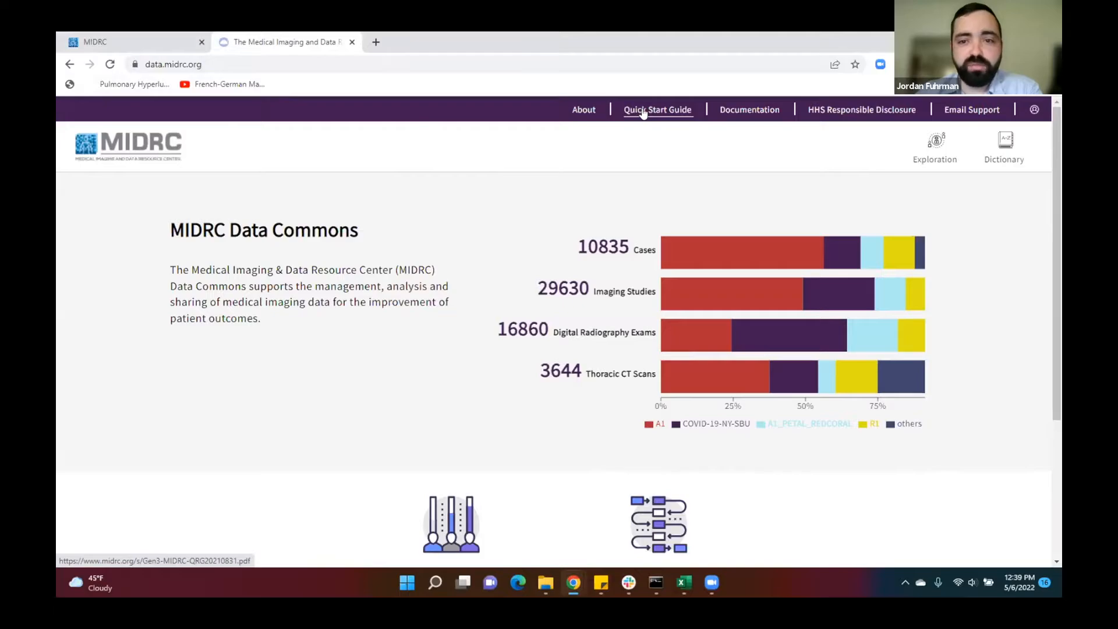
{"action": "left_click", "coordinate": [638, 110]}
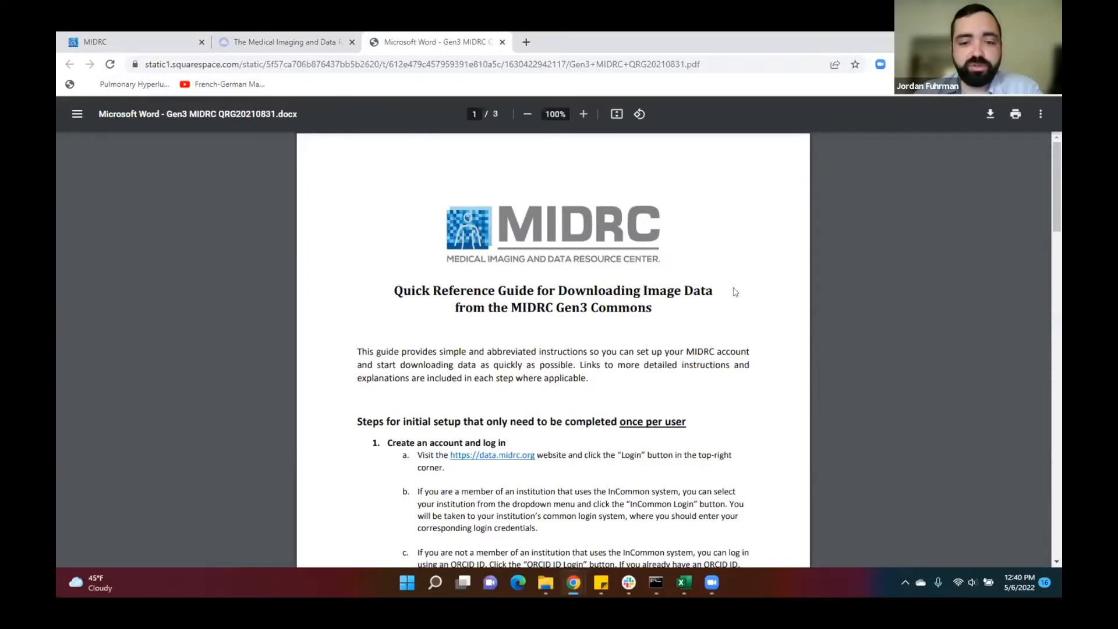
{"action": "scroll", "coordinate": [737, 292], "scroll_direction": "down", "scroll_amount": 3}
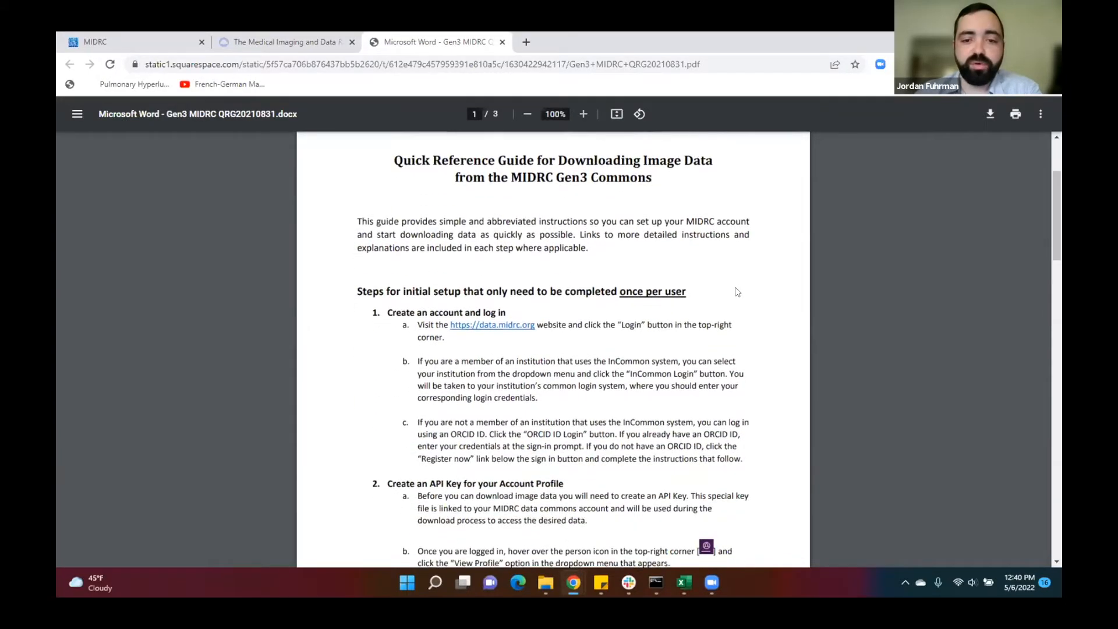
{"action": "scroll", "coordinate": [737, 292], "scroll_direction": "down", "scroll_amount": 1}
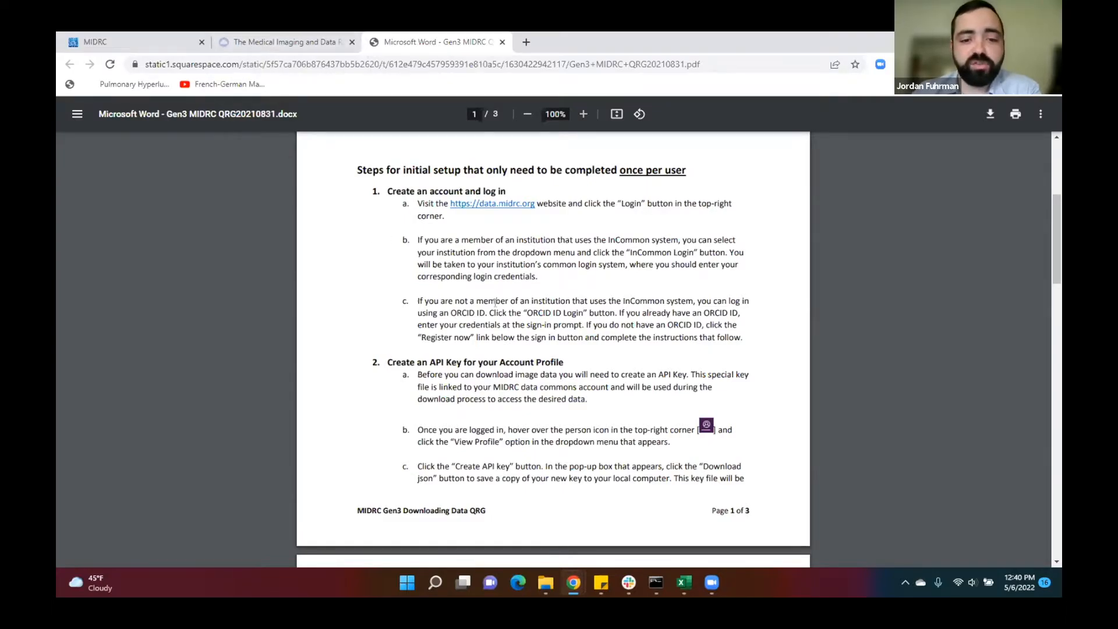
{"action": "scroll", "coordinate": [494, 302], "scroll_direction": "down", "scroll_amount": 1}
{"action": "left_click_drag", "start_coordinate": [385, 299], "coordinate": [530, 300]}
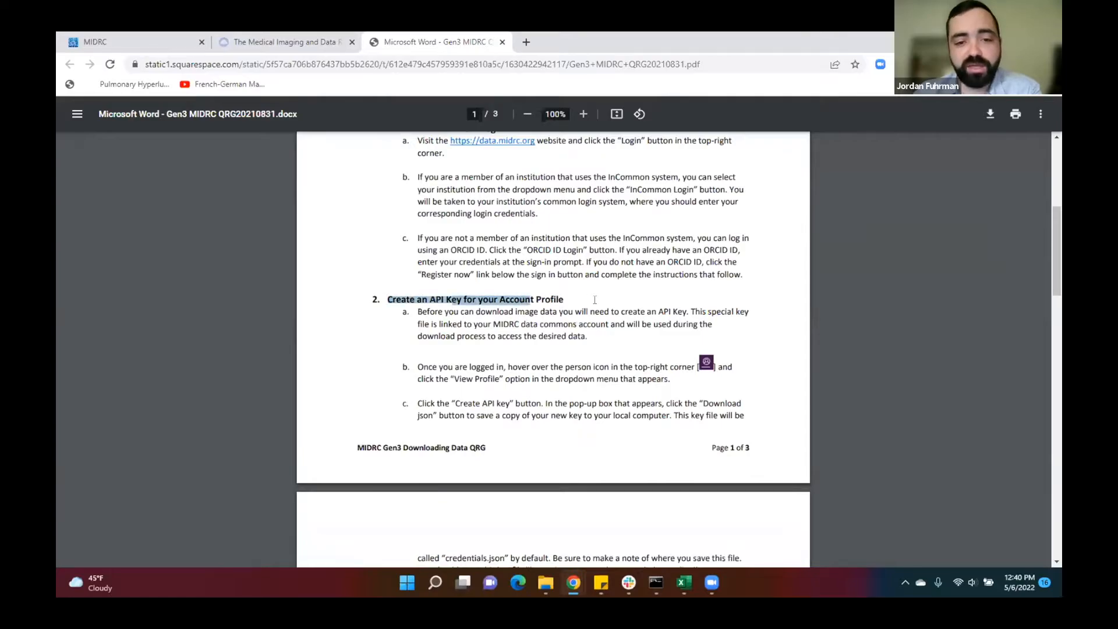
{"action": "left_click", "coordinate": [594, 299]}
Open the account profile on the MIDRC Data Commons site and delete the existing API key
{"action": "left_click", "coordinate": [259, 43]}
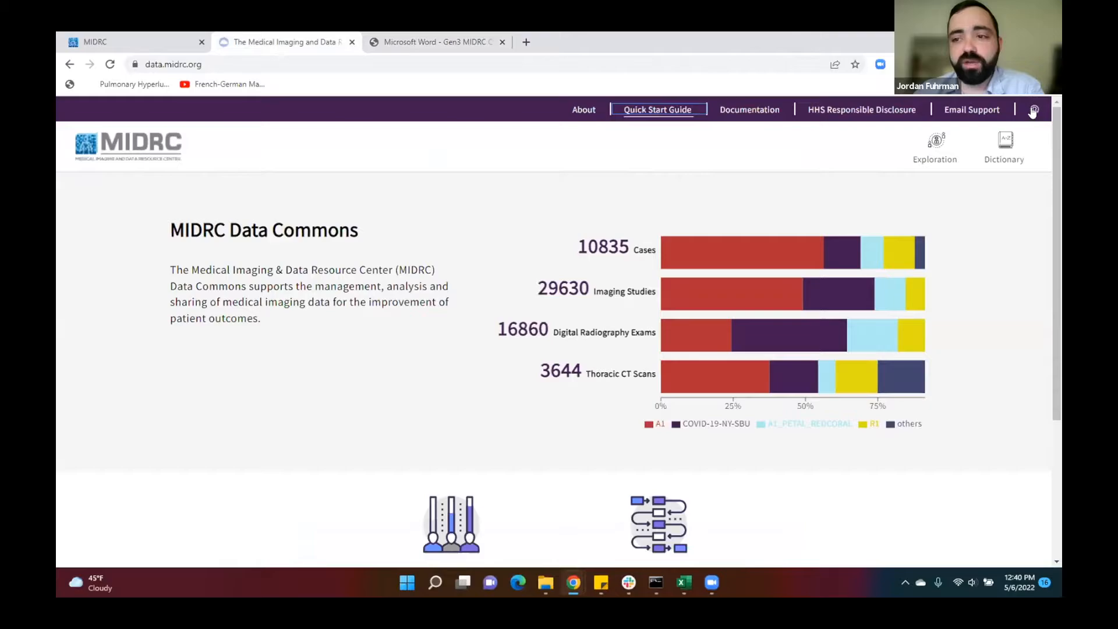
{"action": "left_click", "coordinate": [1034, 111]}
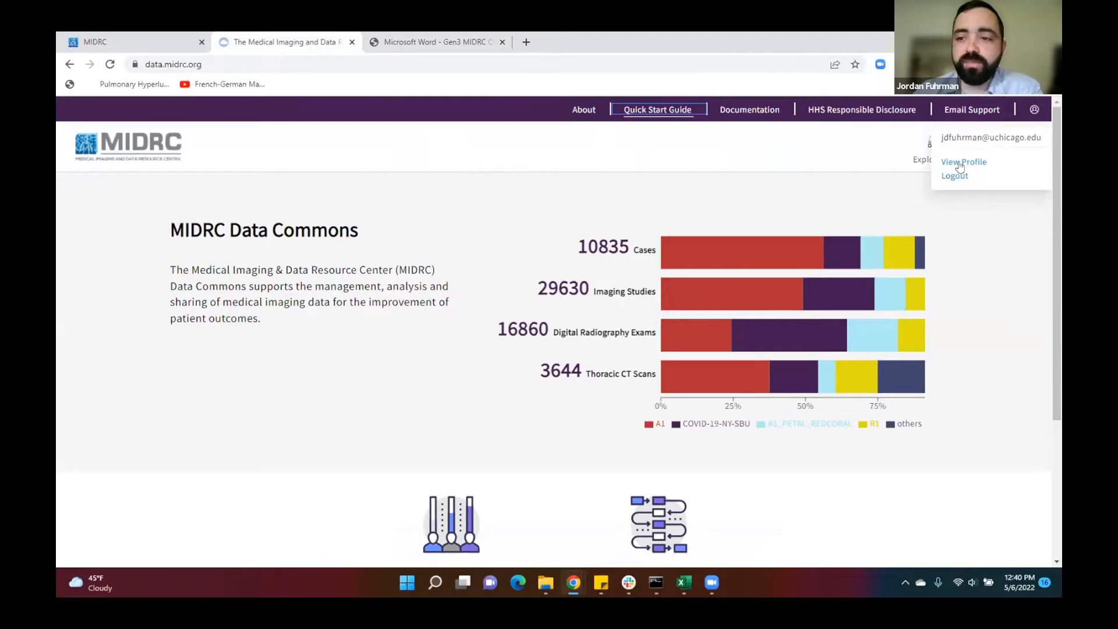
{"action": "left_click", "coordinate": [963, 161]}
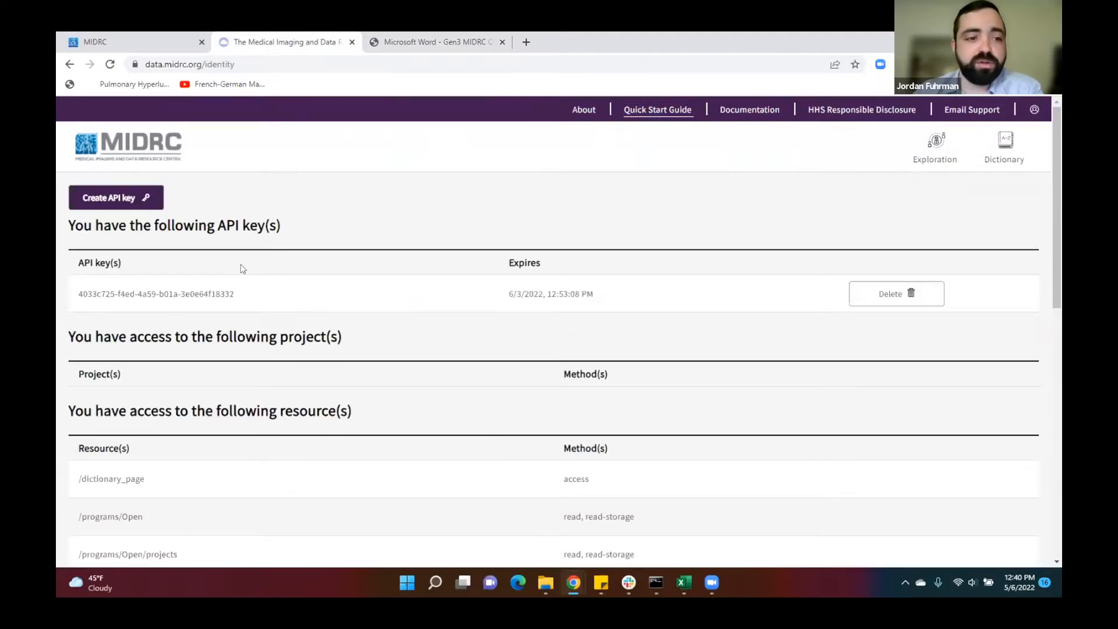
{"action": "left_click", "coordinate": [881, 293]}
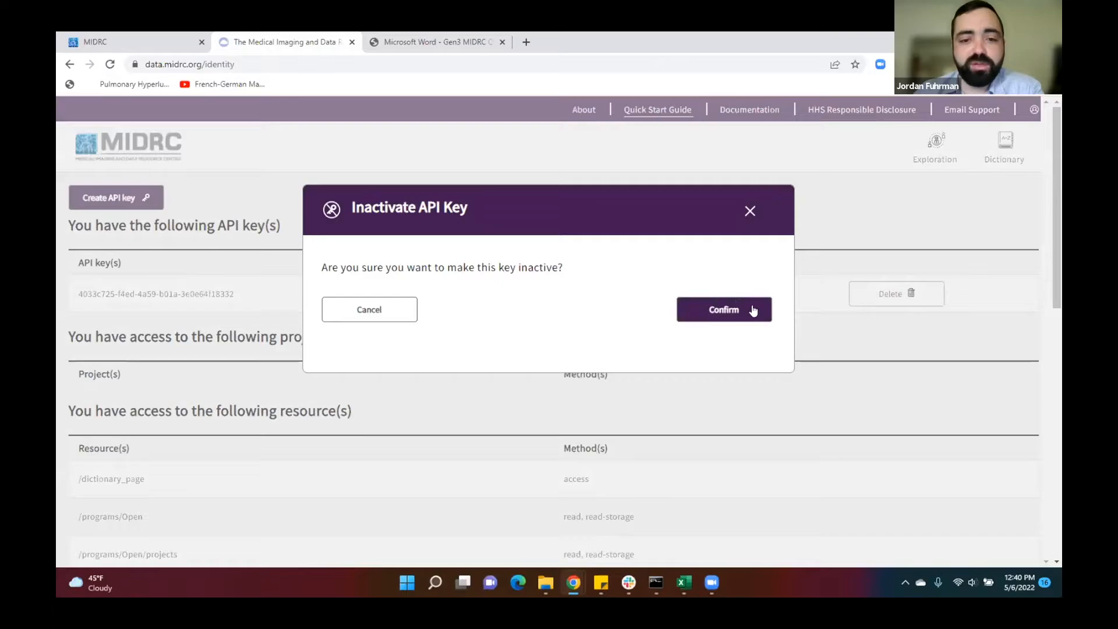
{"action": "left_click", "coordinate": [752, 311]}
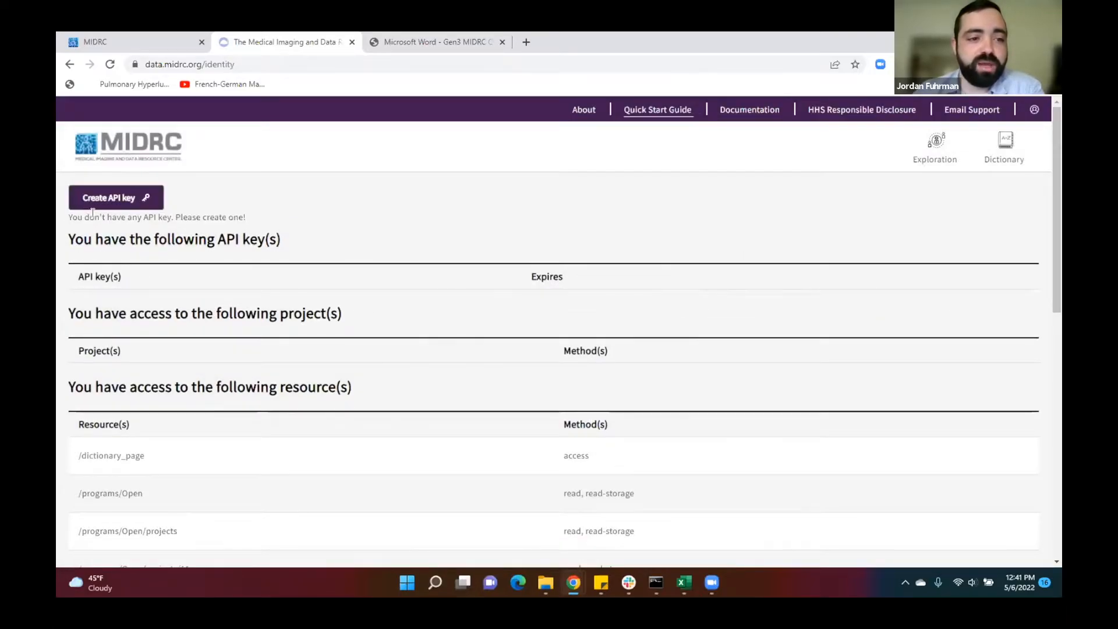
{"action": "left_click_drag", "start_coordinate": [67, 217], "coordinate": [165, 215]}
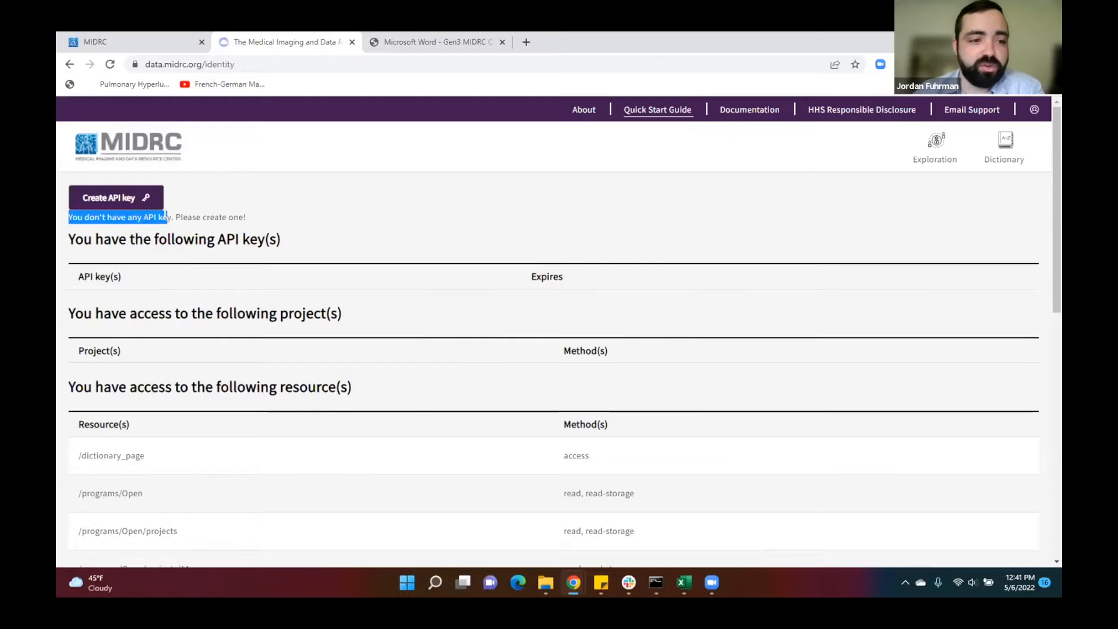
{"action": "left_click", "coordinate": [253, 221]}
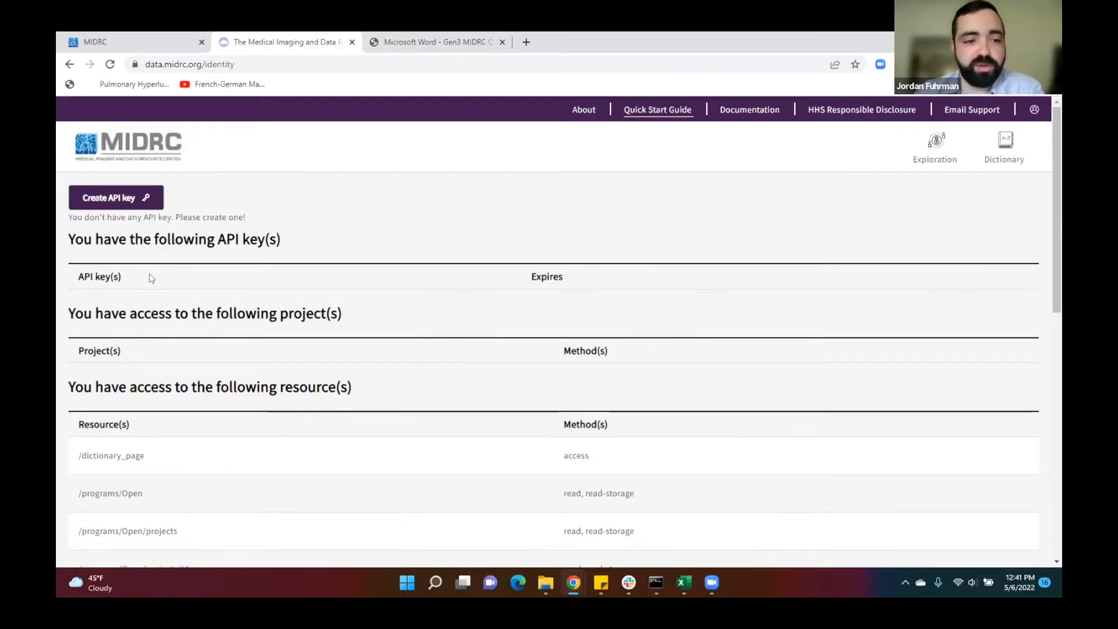
Create a new API key, download it as a JSON file, and close the key dialog
{"action": "left_click", "coordinate": [116, 198]}
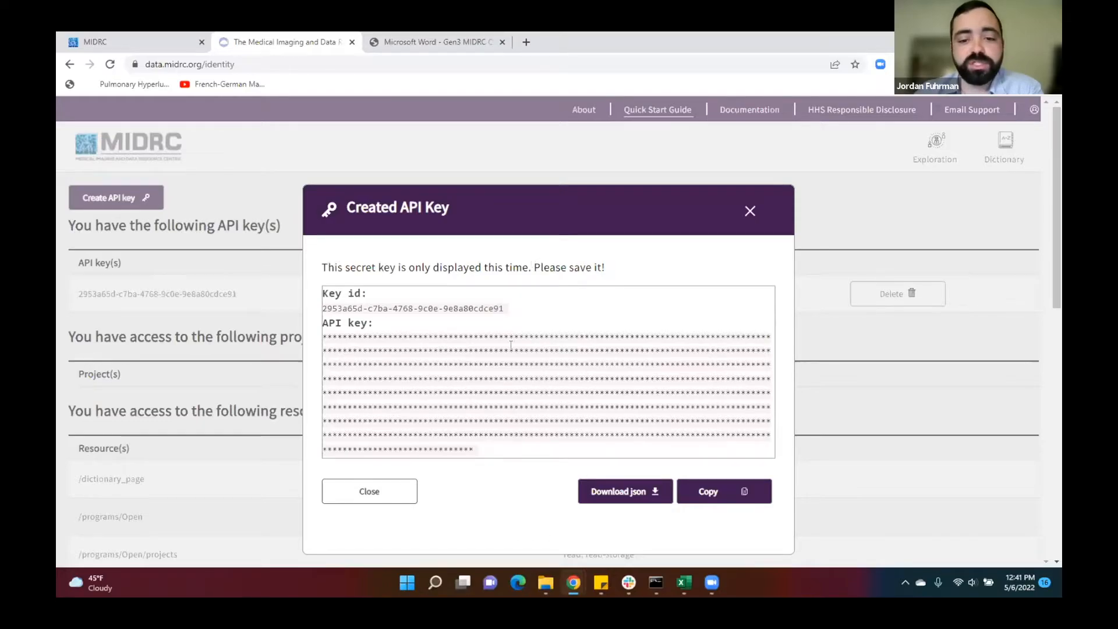
{"action": "left_click", "coordinate": [609, 493]}
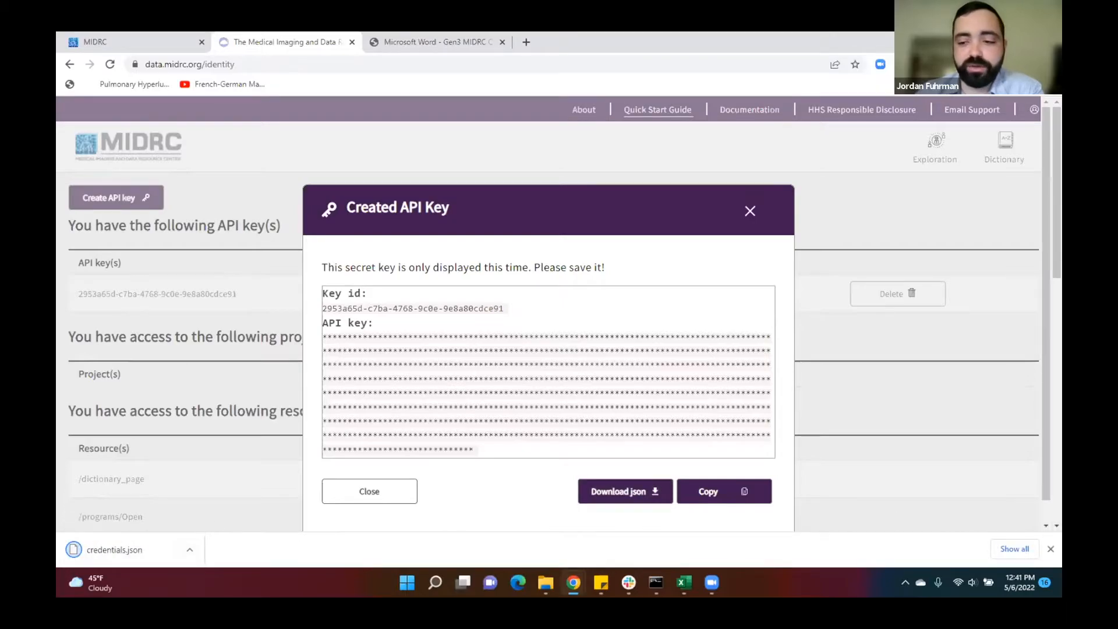
{"action": "left_click", "coordinate": [1050, 549]}
{"action": "left_click", "coordinate": [750, 211]}
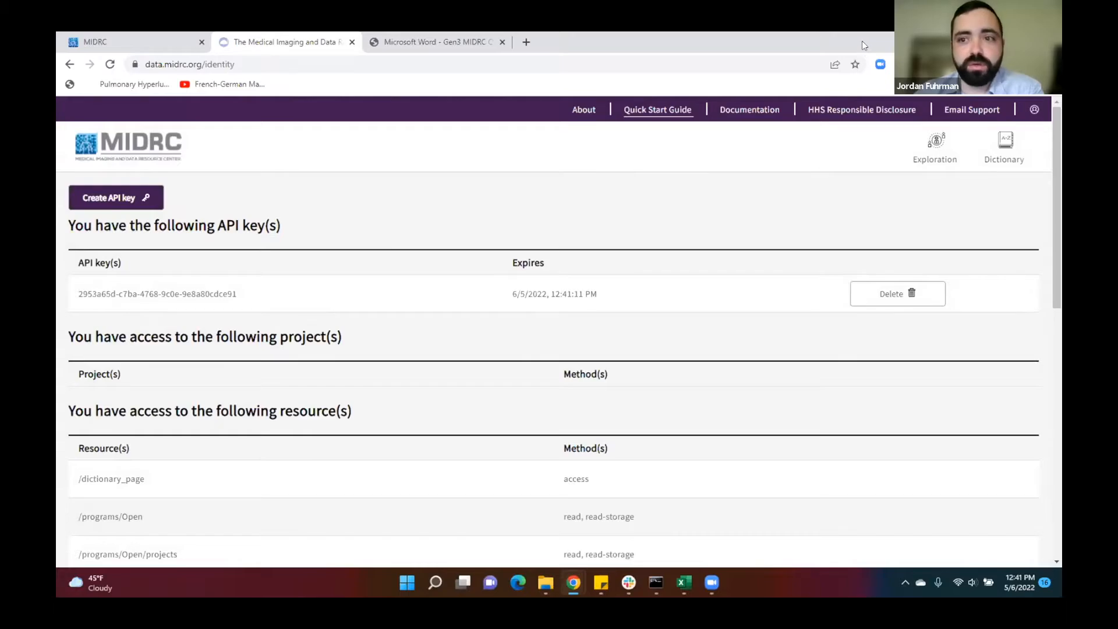
{"action": "left_click_drag", "start_coordinate": [861, 42], "coordinate": [862, 86]}
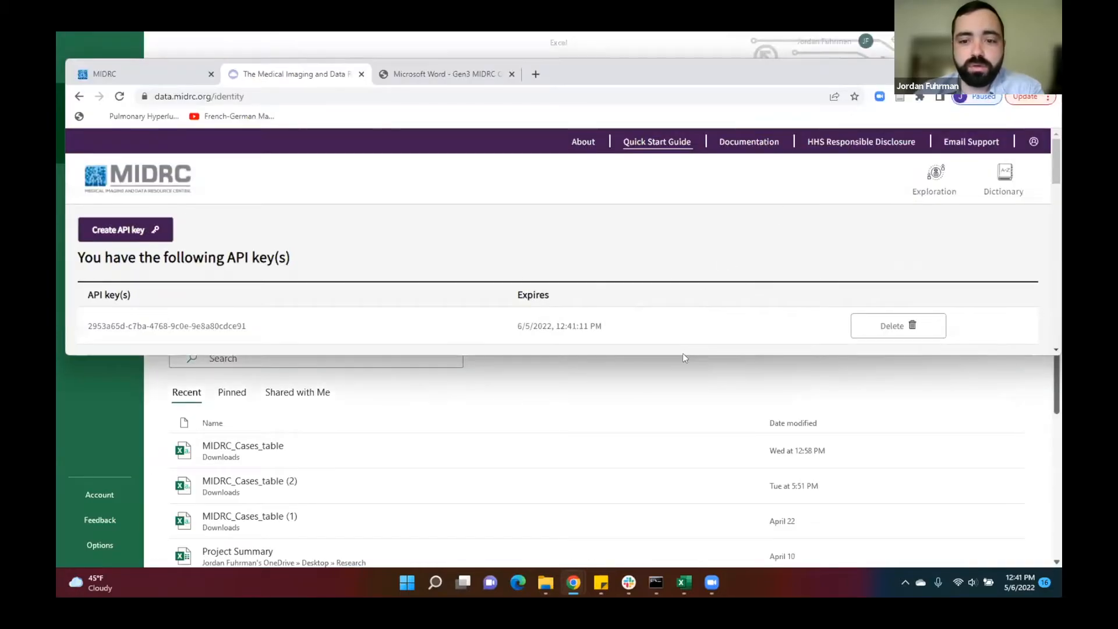
{"action": "left_click_drag", "start_coordinate": [683, 352], "coordinate": [687, 564]}
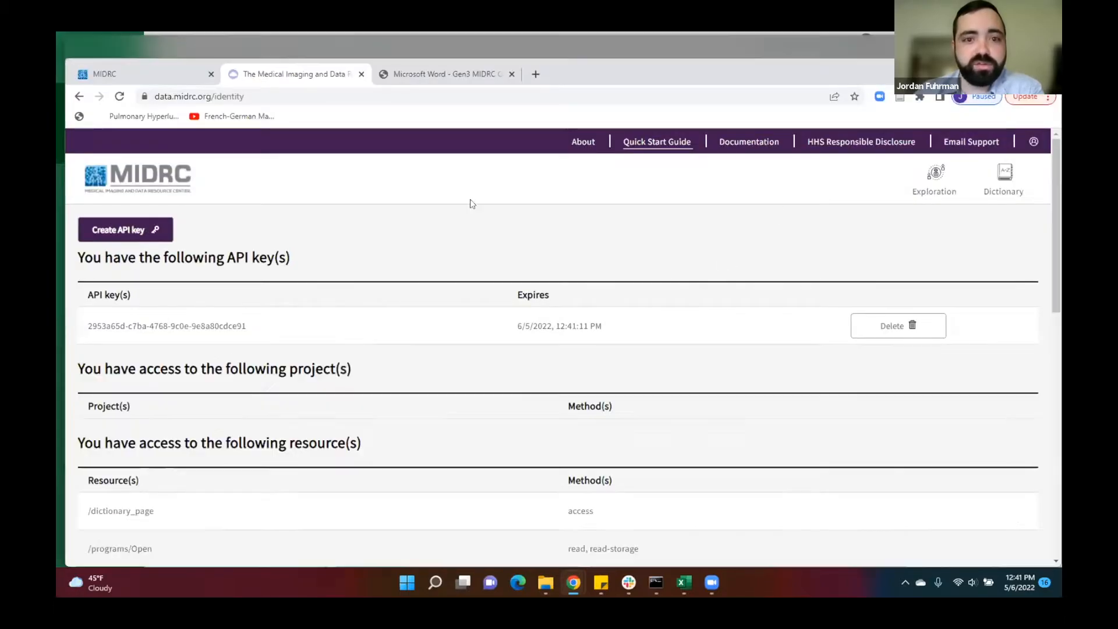
{"action": "left_click_drag", "start_coordinate": [864, 57], "coordinate": [882, 34]}
Follow the guide's Gen3 client installation section to the latest GitHub release and download dataclient_win64.zip
{"action": "left_click", "coordinate": [437, 90]}
{"action": "scroll", "coordinate": [564, 270], "scroll_direction": "down", "scroll_amount": 3}
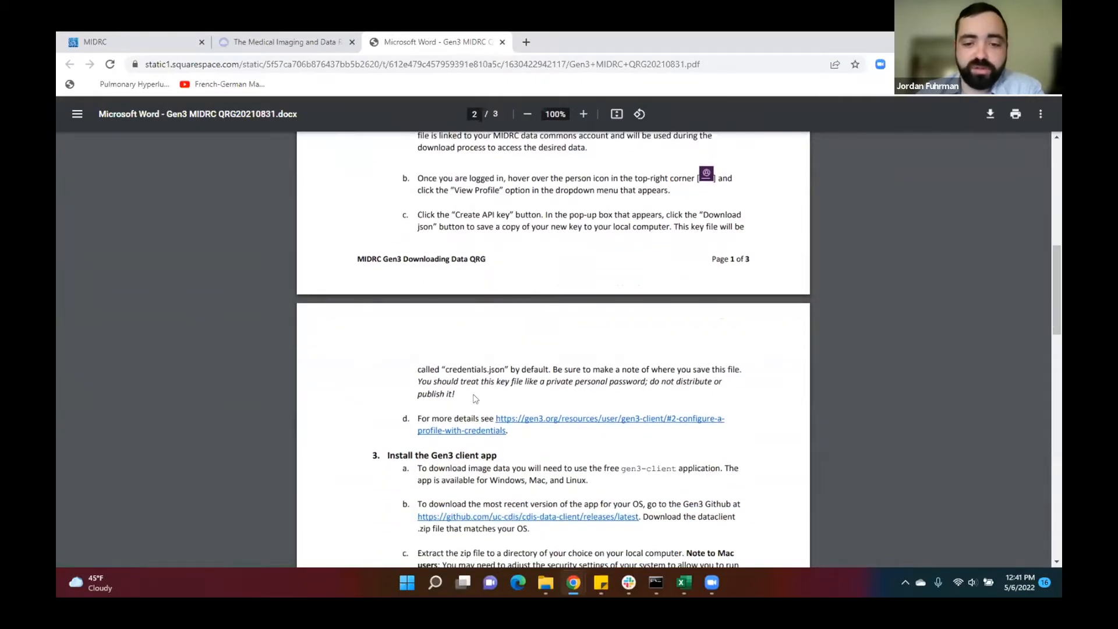
{"action": "scroll", "coordinate": [475, 398], "scroll_direction": "down", "scroll_amount": 1}
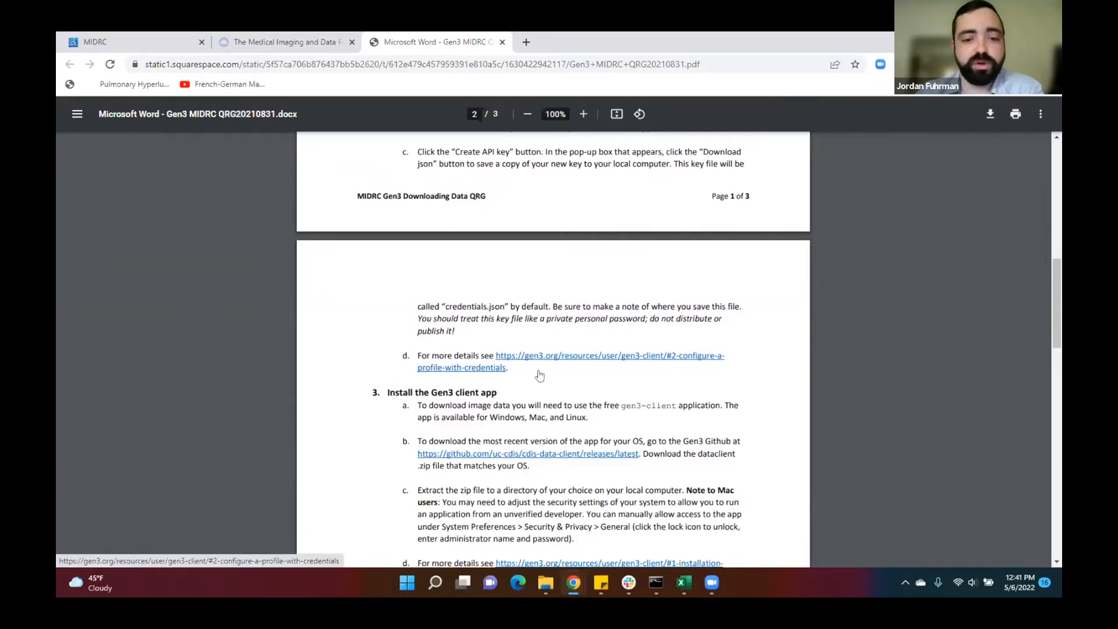
{"action": "scroll", "coordinate": [540, 376], "scroll_direction": "down", "scroll_amount": 3}
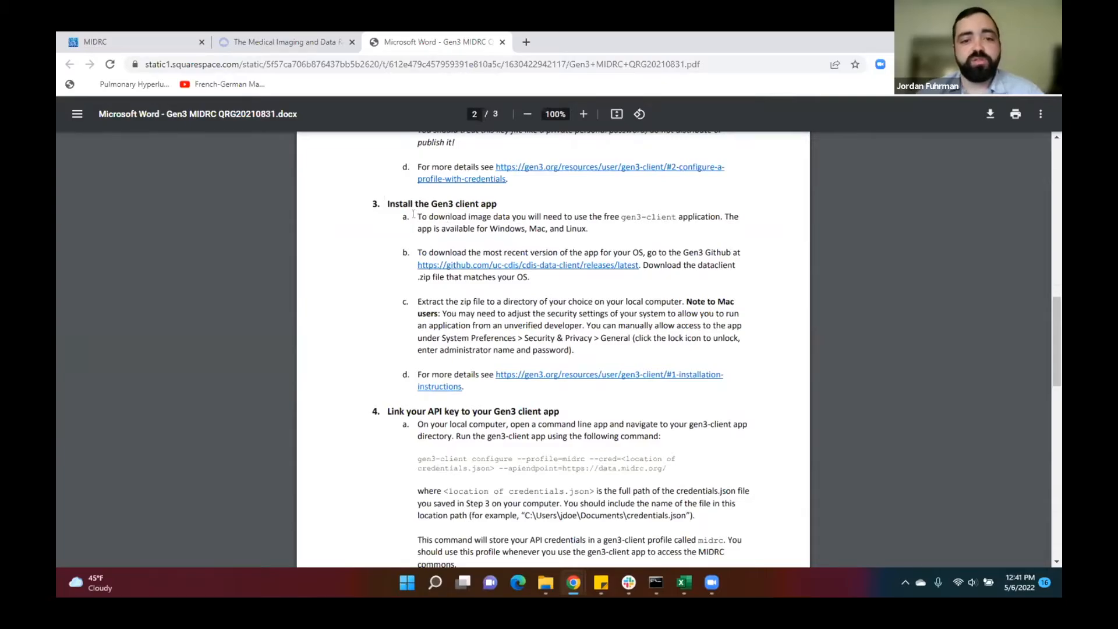
{"action": "left_click_drag", "start_coordinate": [413, 214], "coordinate": [674, 214]}
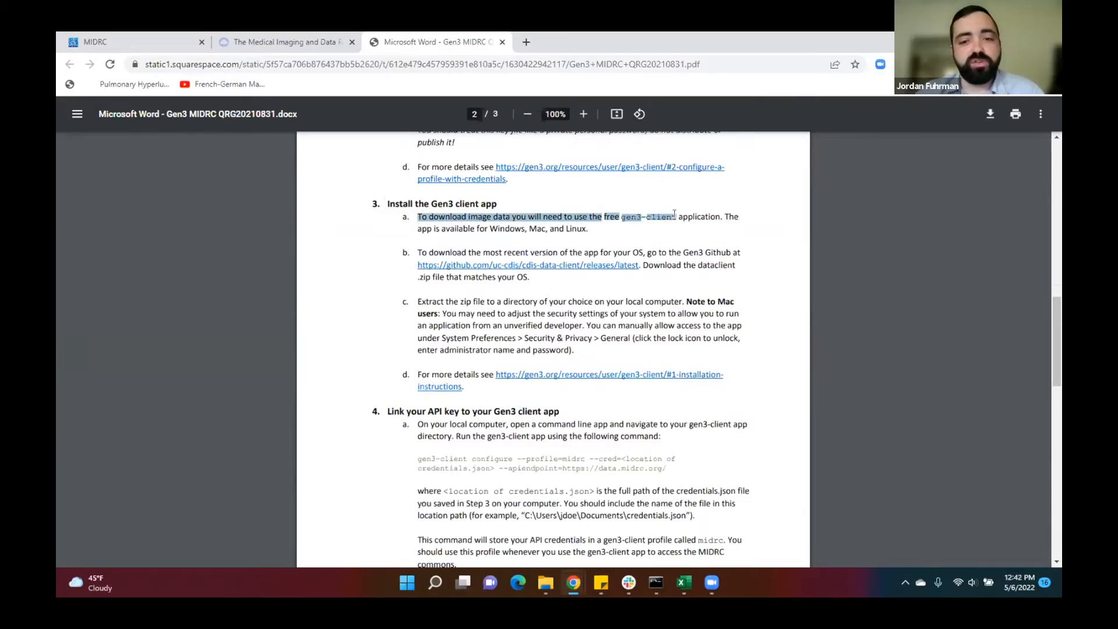
{"action": "left_click", "coordinate": [594, 217]}
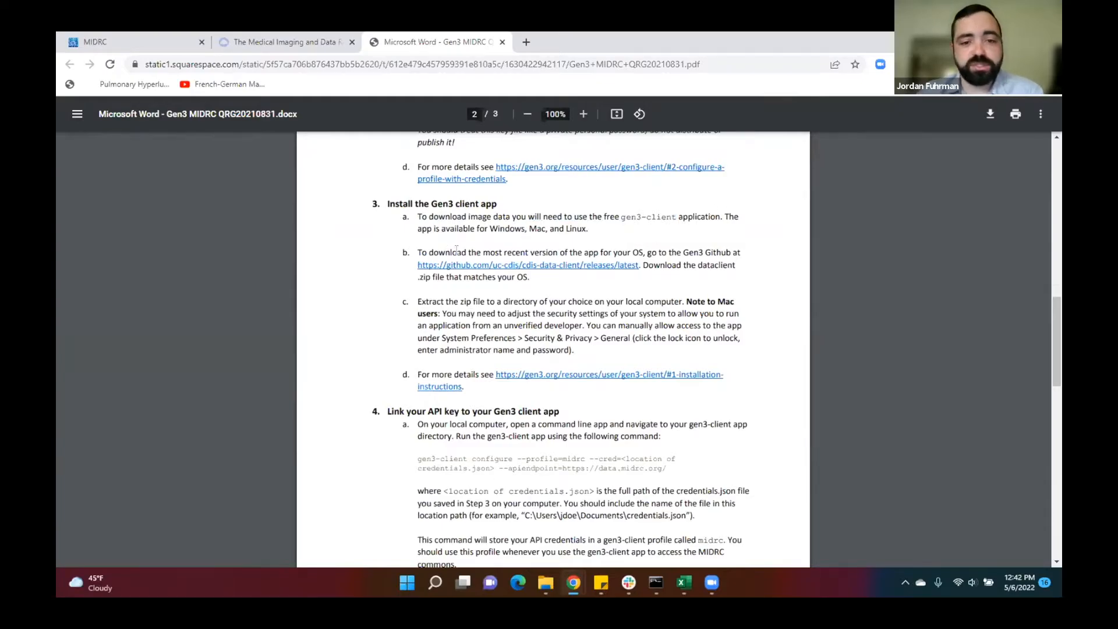
{"action": "left_click", "coordinate": [464, 269]}
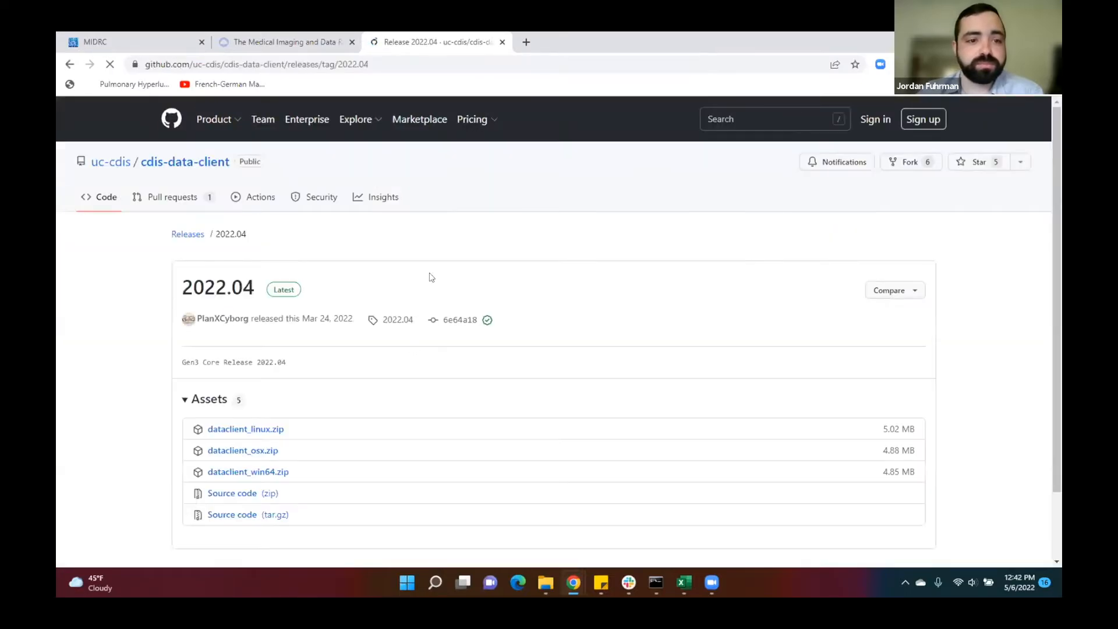
{"action": "left_click", "coordinate": [267, 473]}
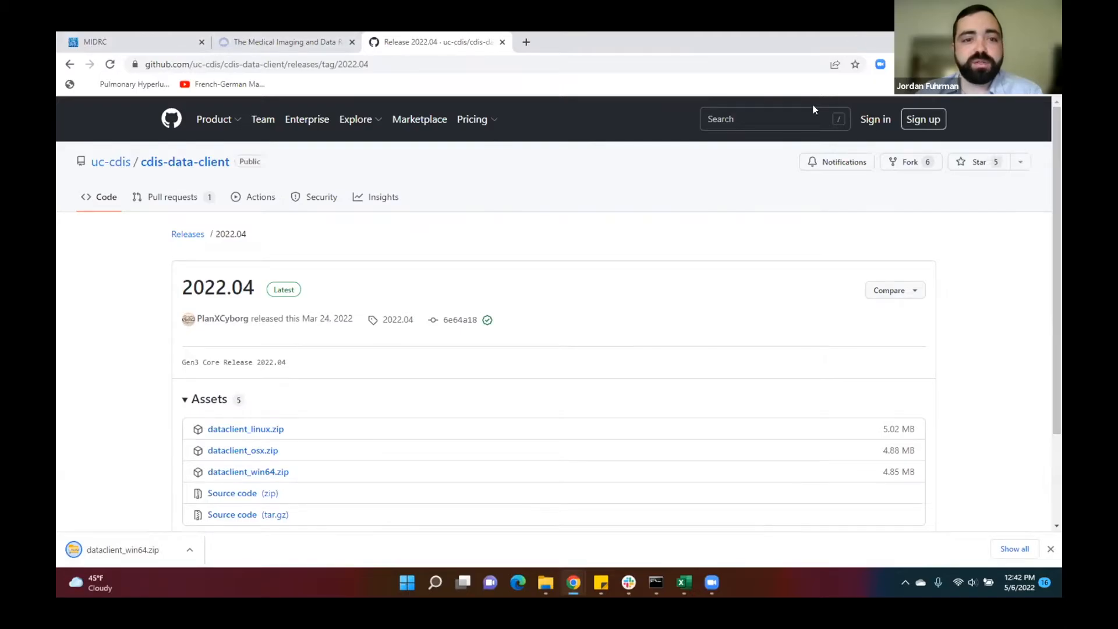
Reopen the Quick Start Guide from the MIDRC site and review the instruction on extracting the client zip file
{"action": "left_click_drag", "start_coordinate": [643, 43], "coordinate": [644, 102]}
{"action": "left_click", "coordinate": [313, 100]}
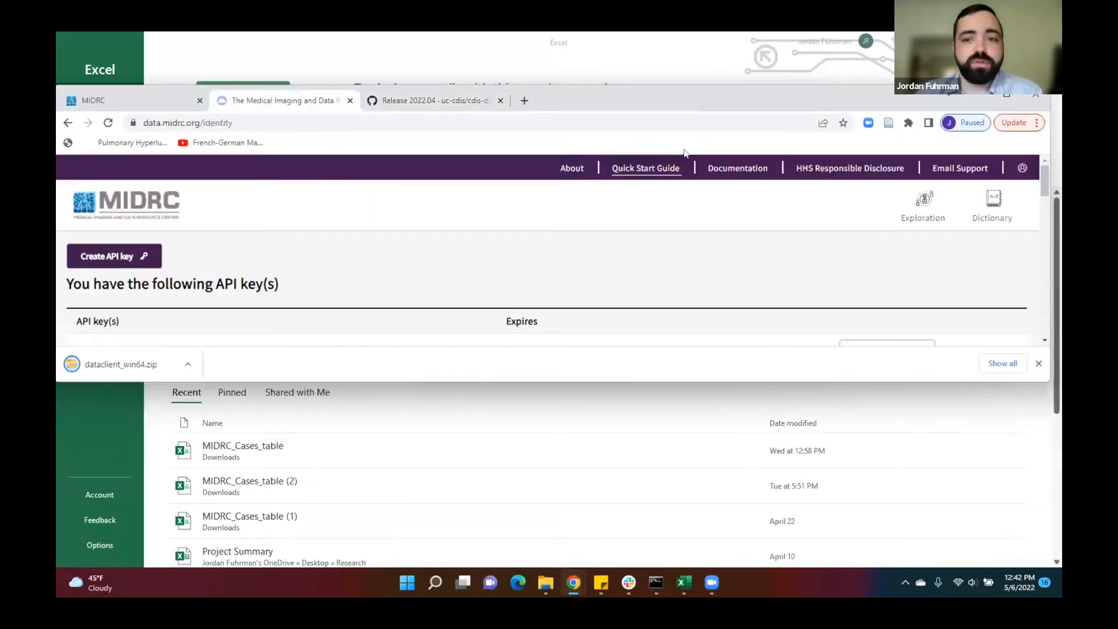
{"action": "left_click", "coordinate": [645, 167]}
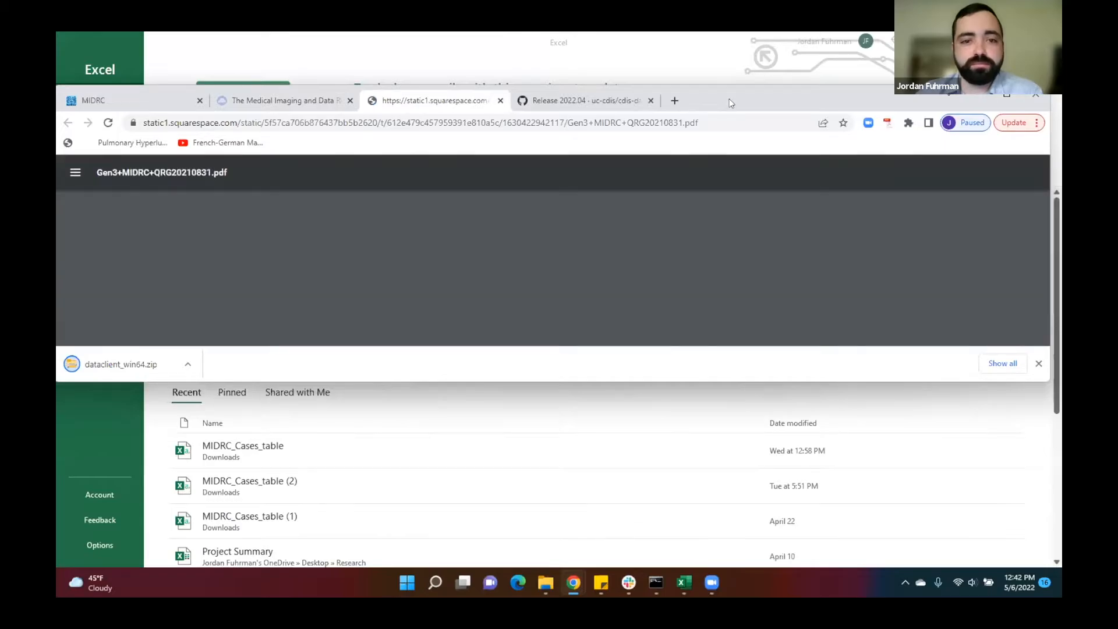
{"action": "double_click", "coordinate": [730, 103]}
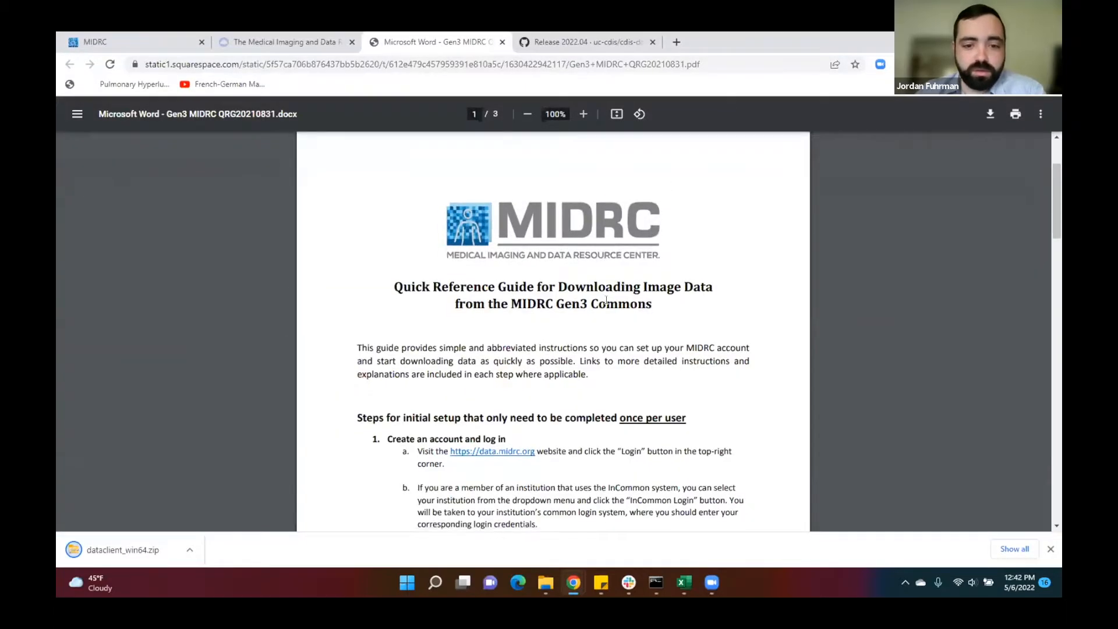
{"action": "scroll", "coordinate": [605, 300], "scroll_direction": "down", "scroll_amount": 6}
{"action": "scroll", "coordinate": [607, 299], "scroll_direction": "down", "scroll_amount": 8}
{"action": "scroll", "coordinate": [623, 285], "scroll_direction": "up", "scroll_amount": 3}
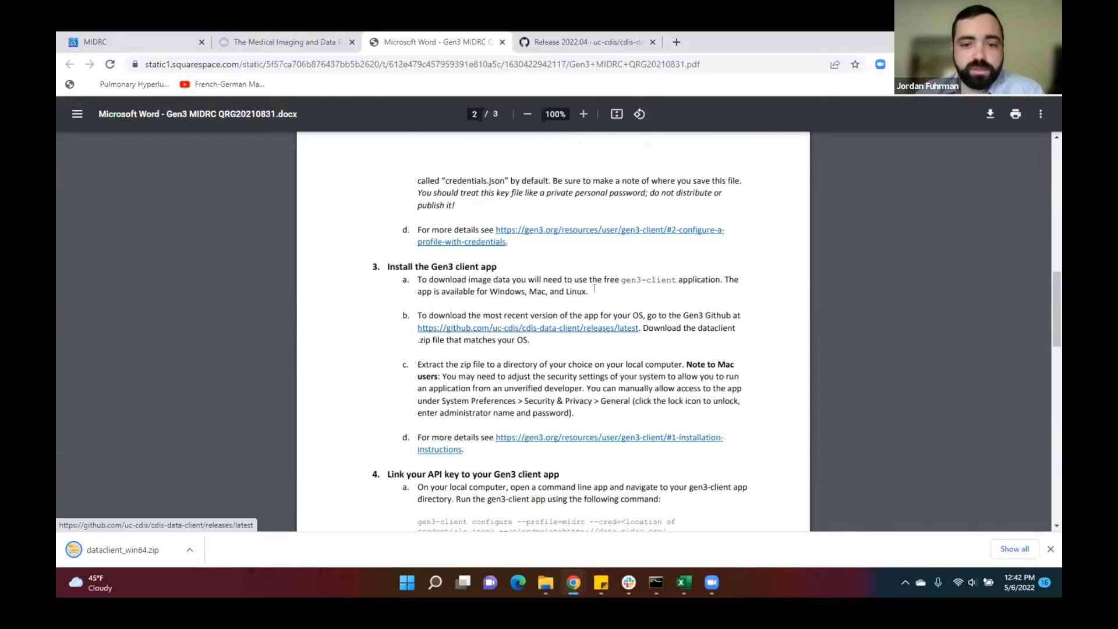
{"action": "left_click_drag", "start_coordinate": [418, 365], "coordinate": [681, 362]}
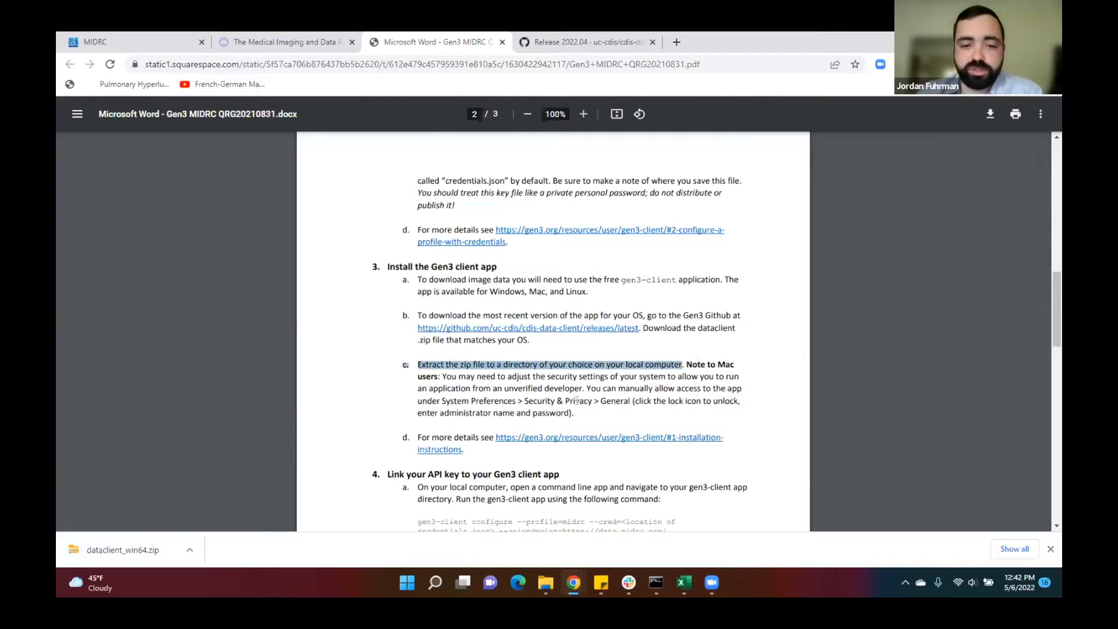
{"action": "left_click", "coordinate": [585, 417]}
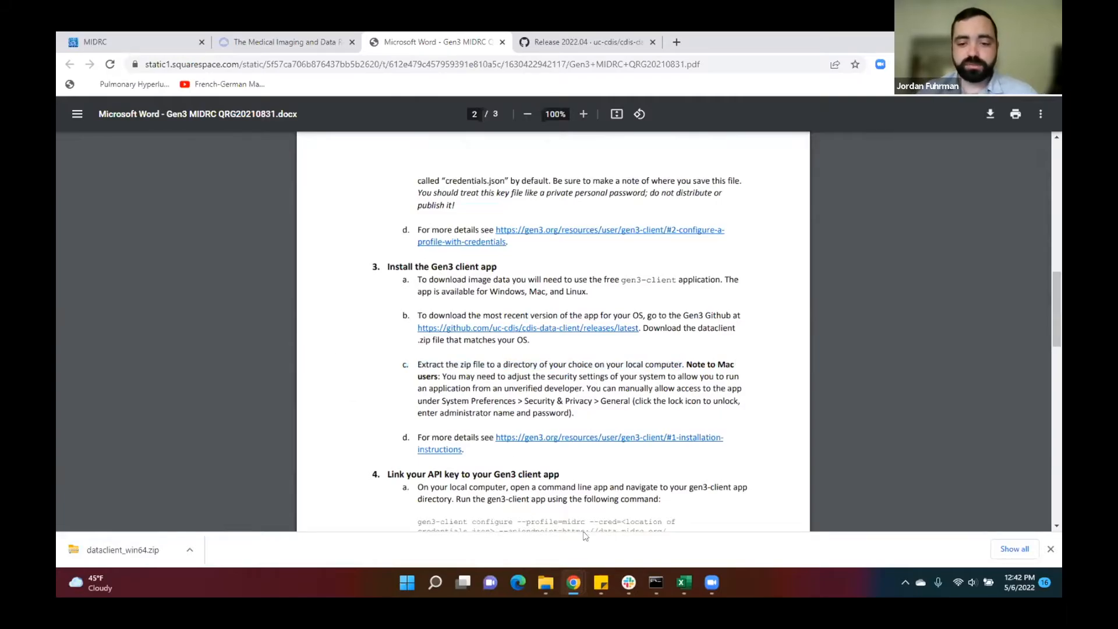
Extract the downloaded dataclient_win64 zip into a dataclient_win64 folder inside Downloads
{"action": "left_click", "coordinate": [545, 582]}
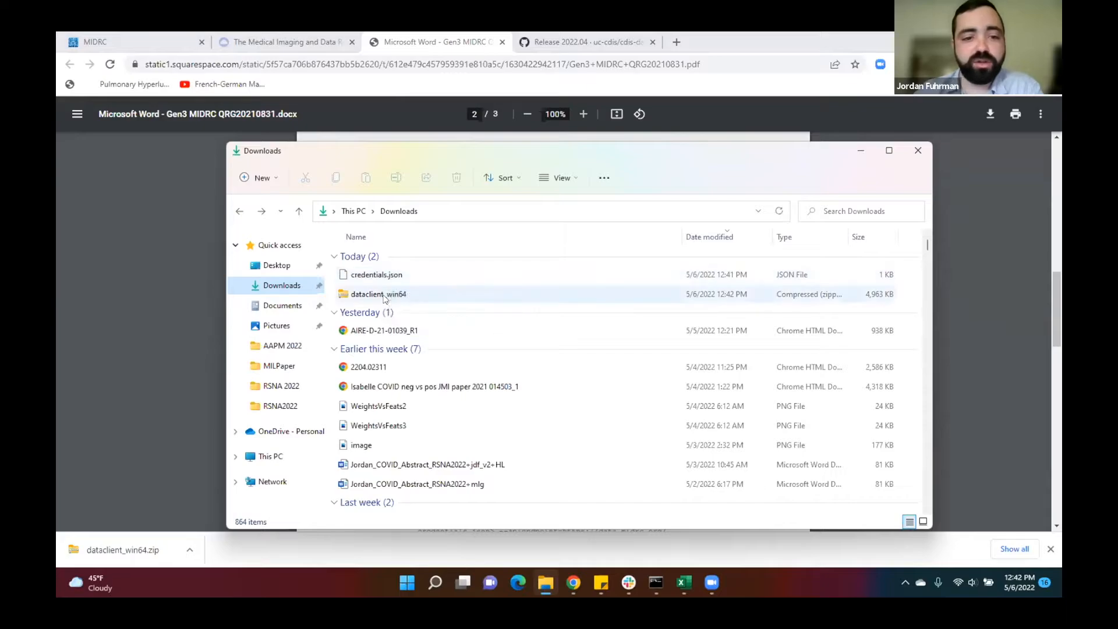
{"action": "double_click", "coordinate": [370, 289]}
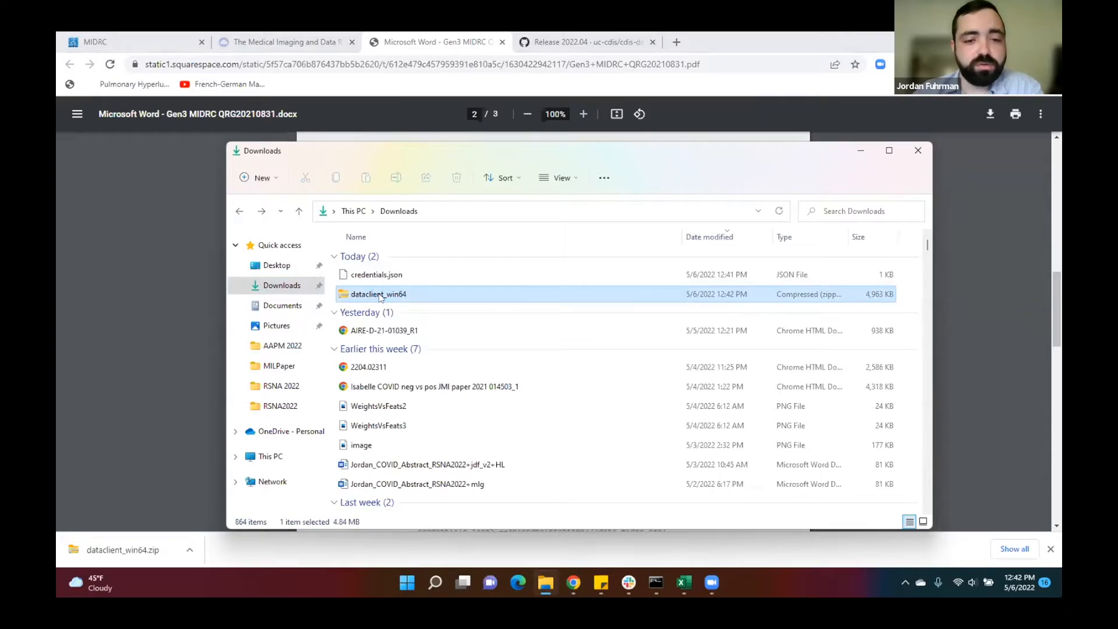
{"action": "right_click", "coordinate": [379, 297]}
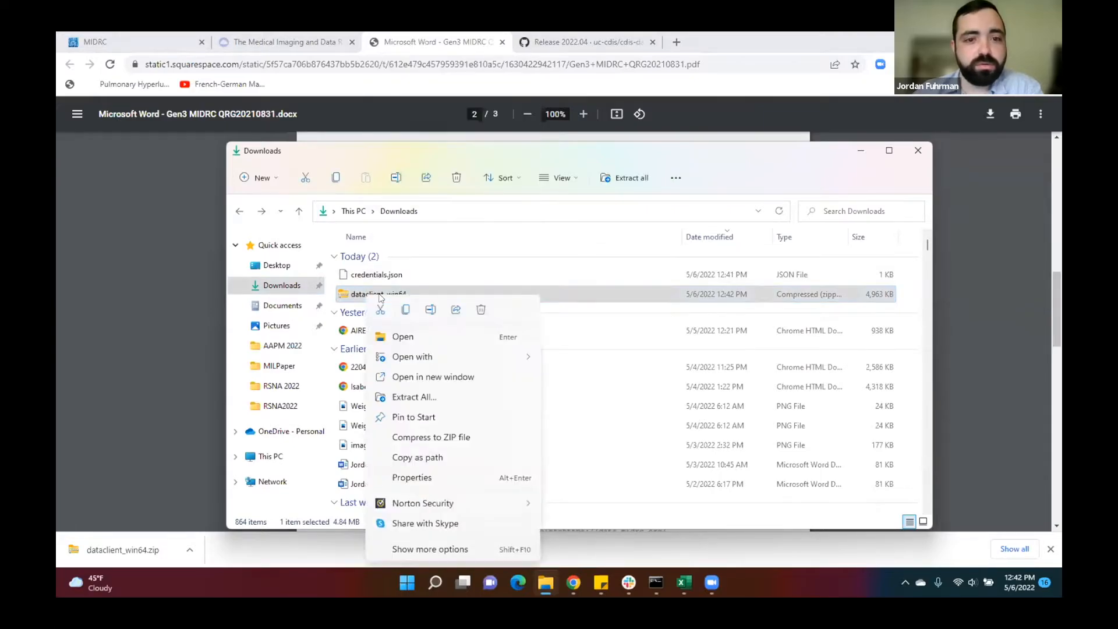
{"action": "left_click", "coordinate": [417, 398]}
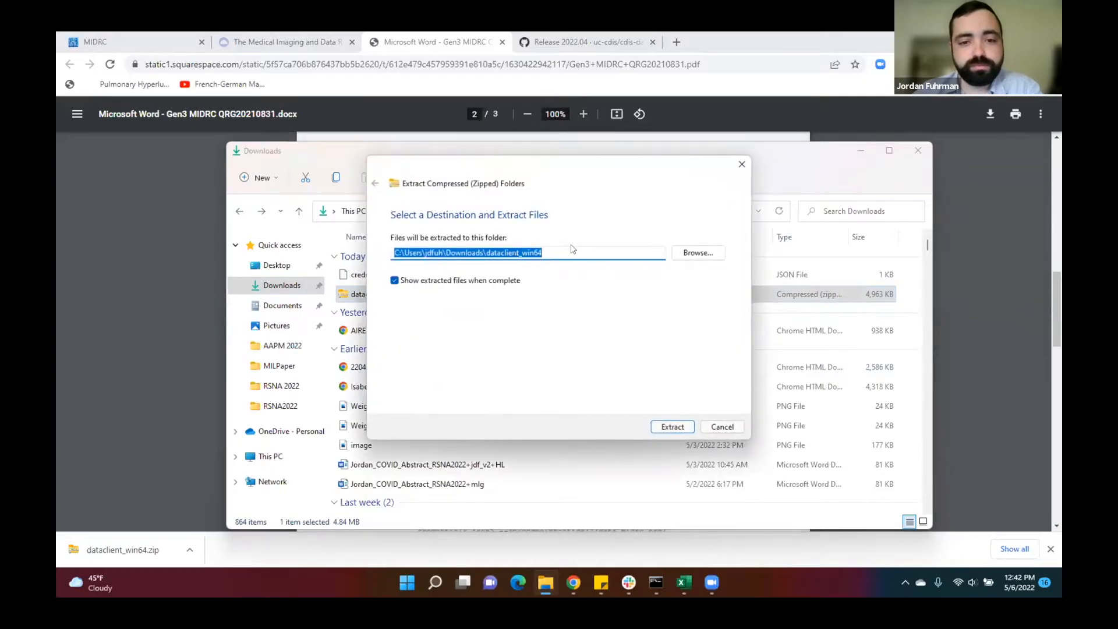
{"action": "left_click", "coordinate": [662, 426]}
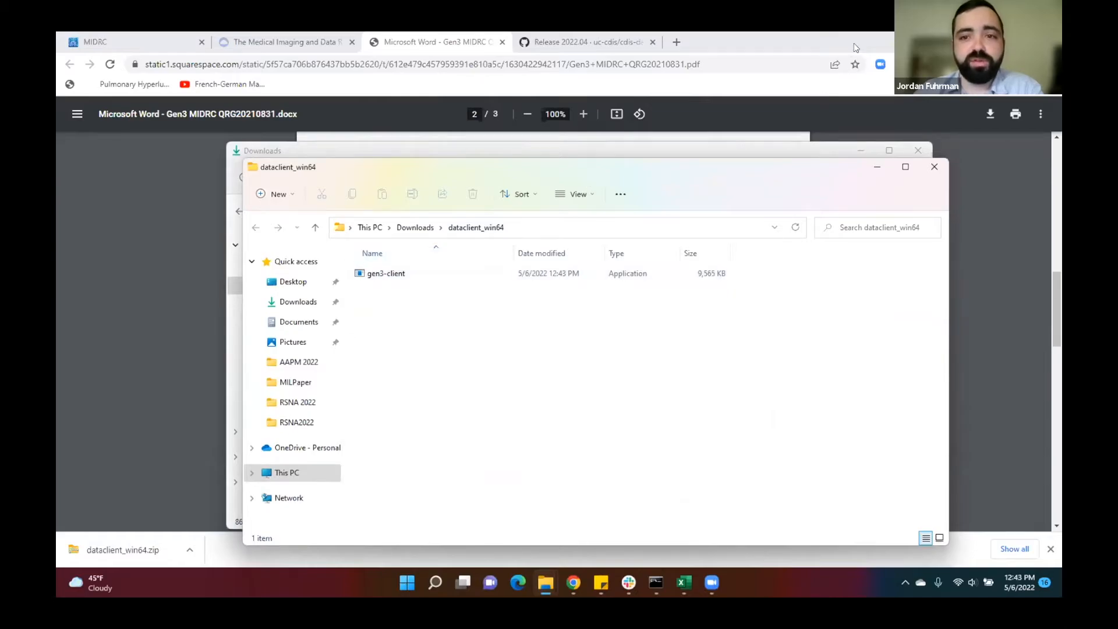
Return to the guide's section on linking the API key, and in Command Prompt change to the Downloads\dataclient_win64 directory
{"action": "left_click_drag", "start_coordinate": [854, 50], "coordinate": [850, 80]}
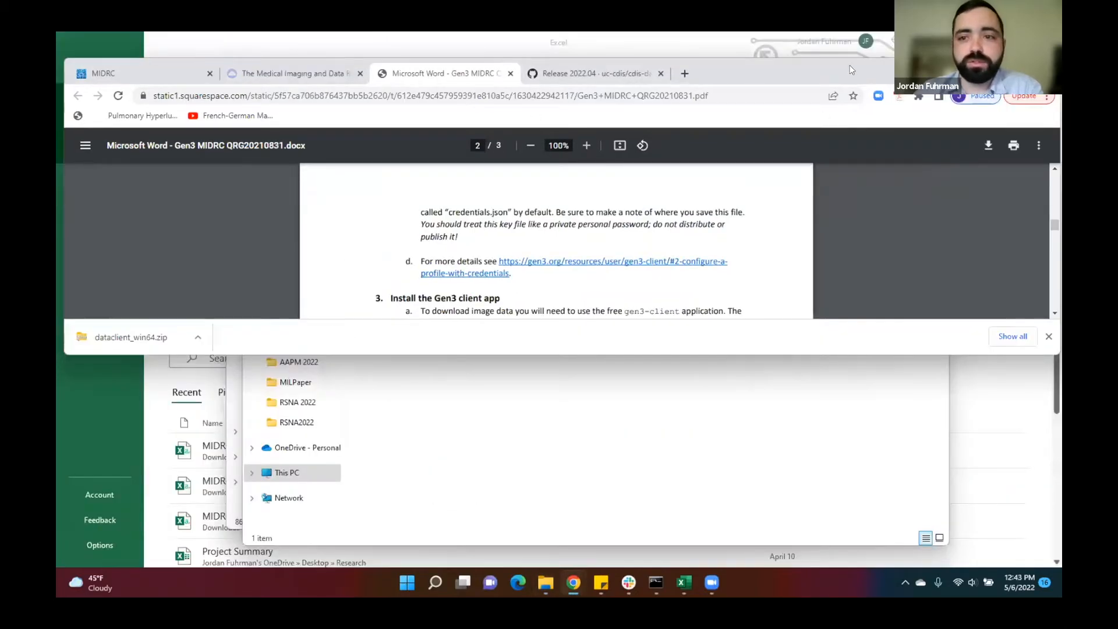
{"action": "double_click", "coordinate": [852, 70]}
{"action": "scroll", "coordinate": [534, 249], "scroll_direction": "down", "scroll_amount": 2}
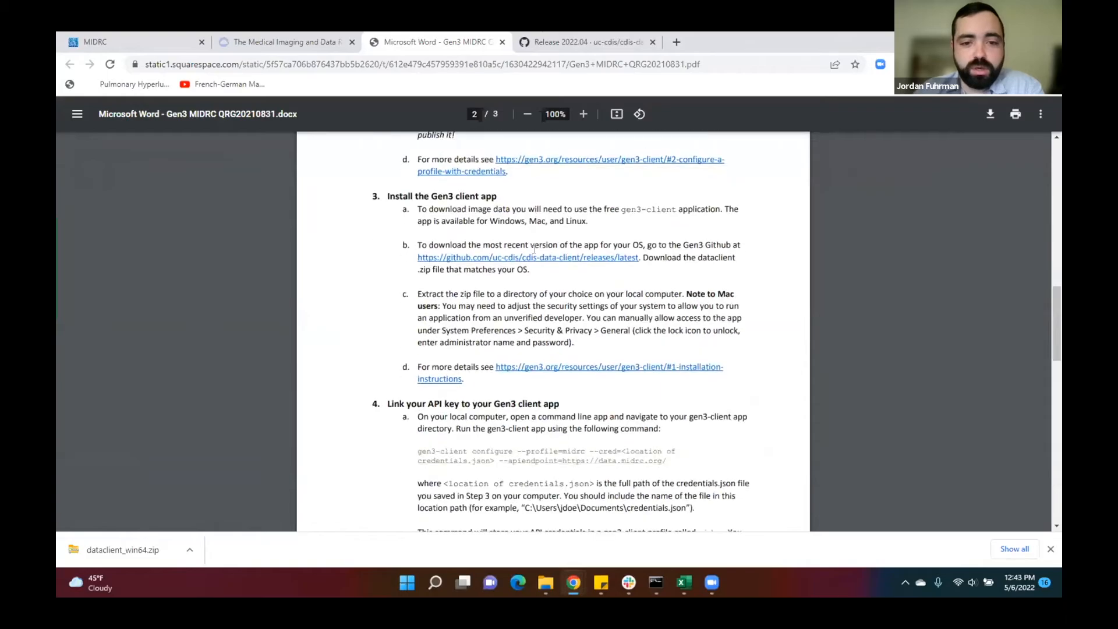
{"action": "scroll", "coordinate": [534, 248], "scroll_direction": "down", "scroll_amount": 3}
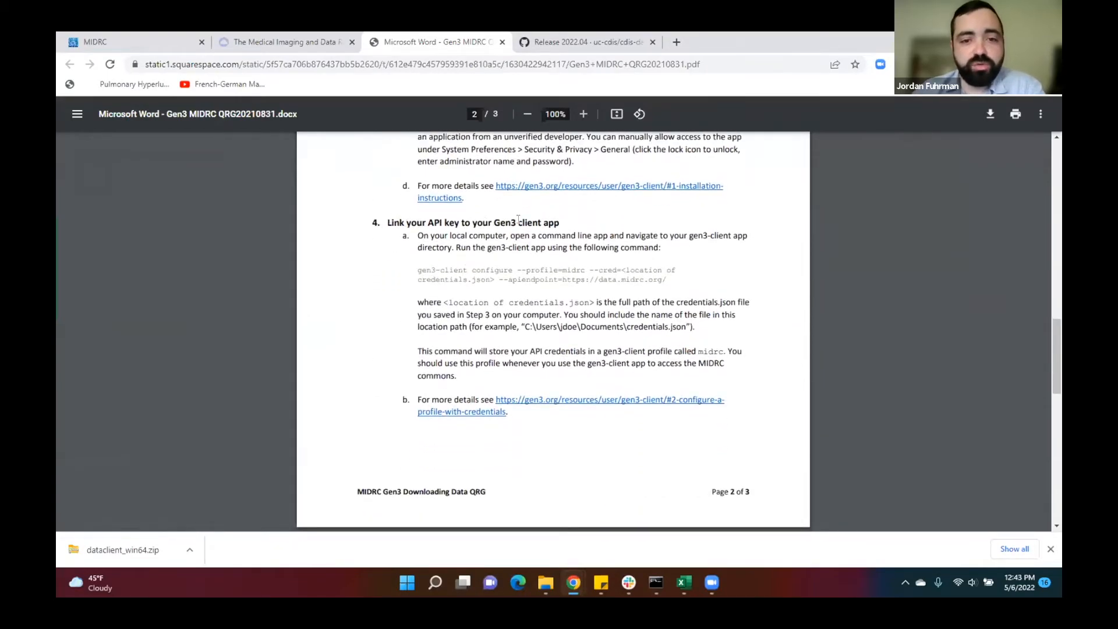
{"action": "scroll", "coordinate": [488, 230], "scroll_direction": "down", "scroll_amount": 1}
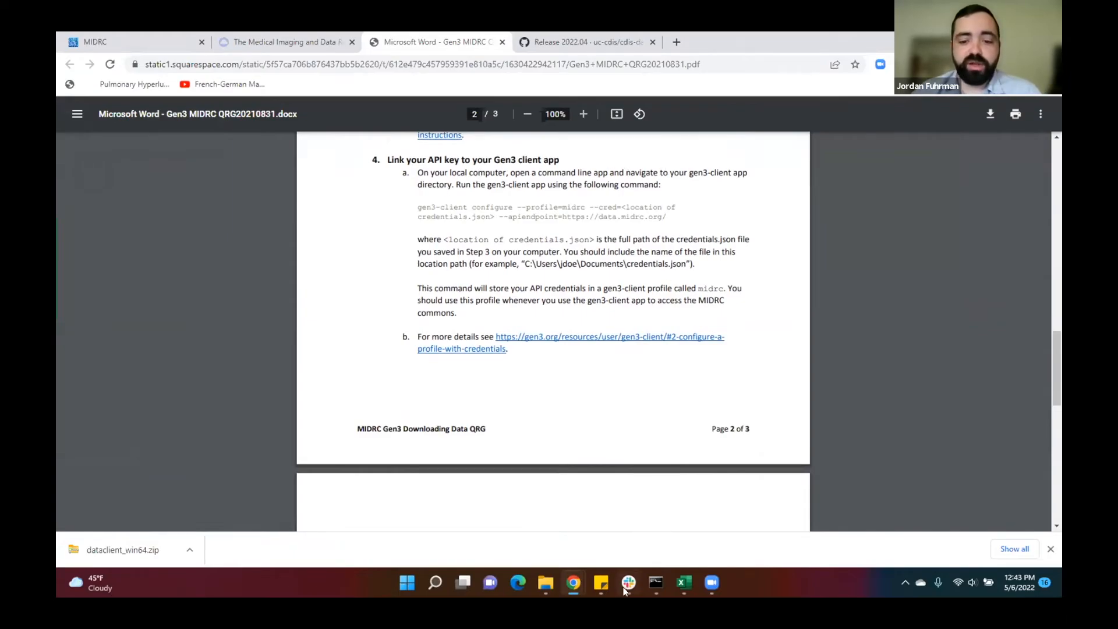
{"action": "left_click", "coordinate": [655, 583]}
{"action": "type", "text": "cd"}
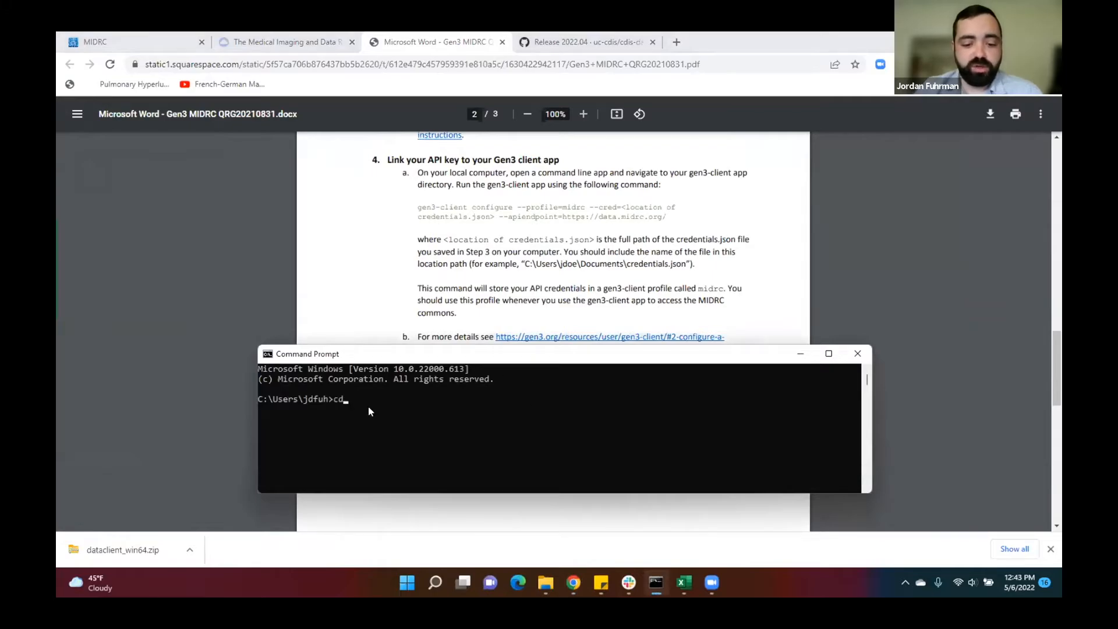
{"action": "type", "text": " Downlo"}
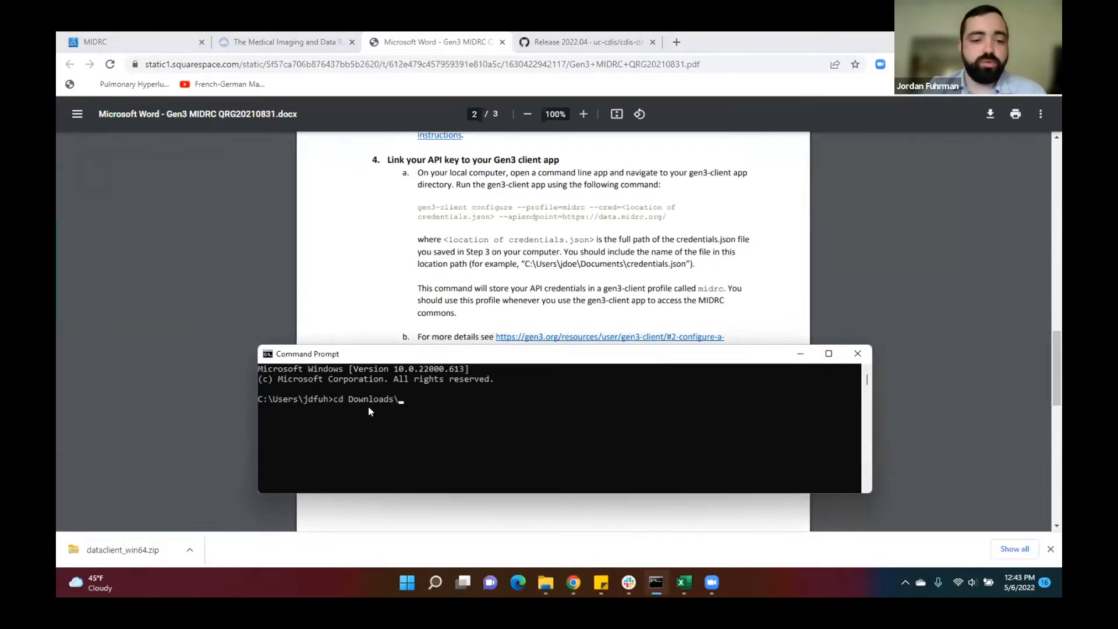
{"action": "type", "text": "ads\\dat"}
{"action": "key", "text": "Tab"}
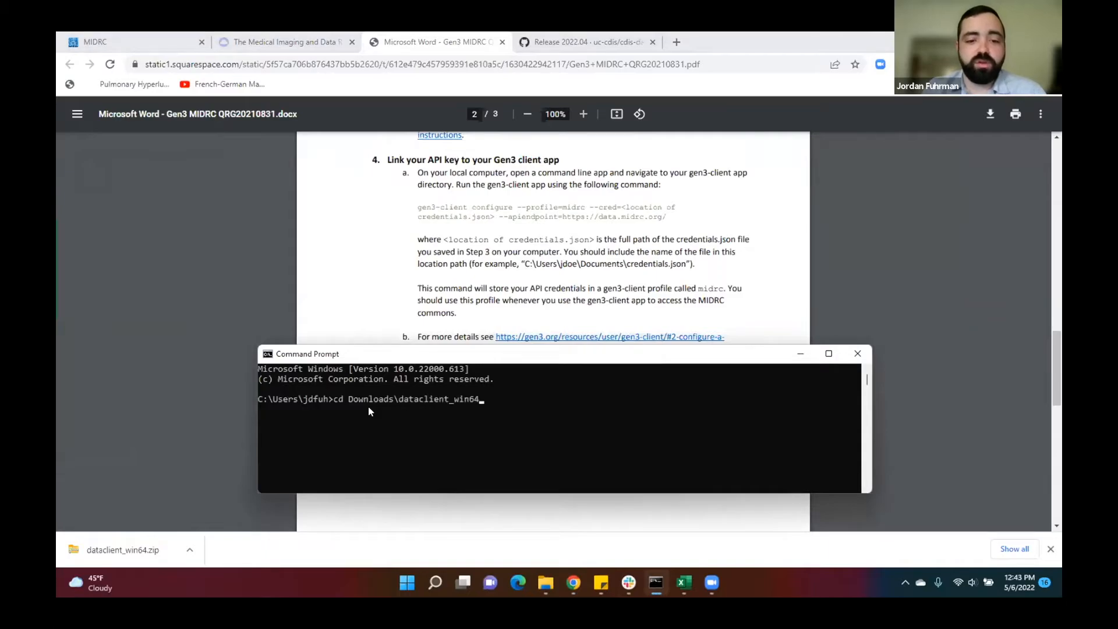
{"action": "key", "text": "Return"}
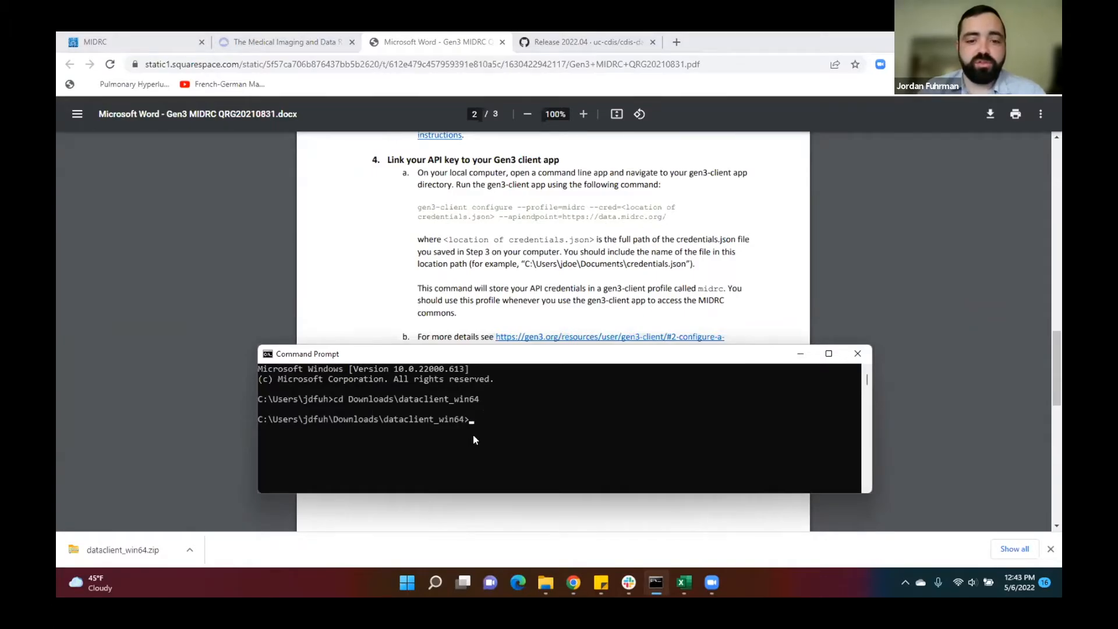
{"action": "type", "text": "gen3-"}
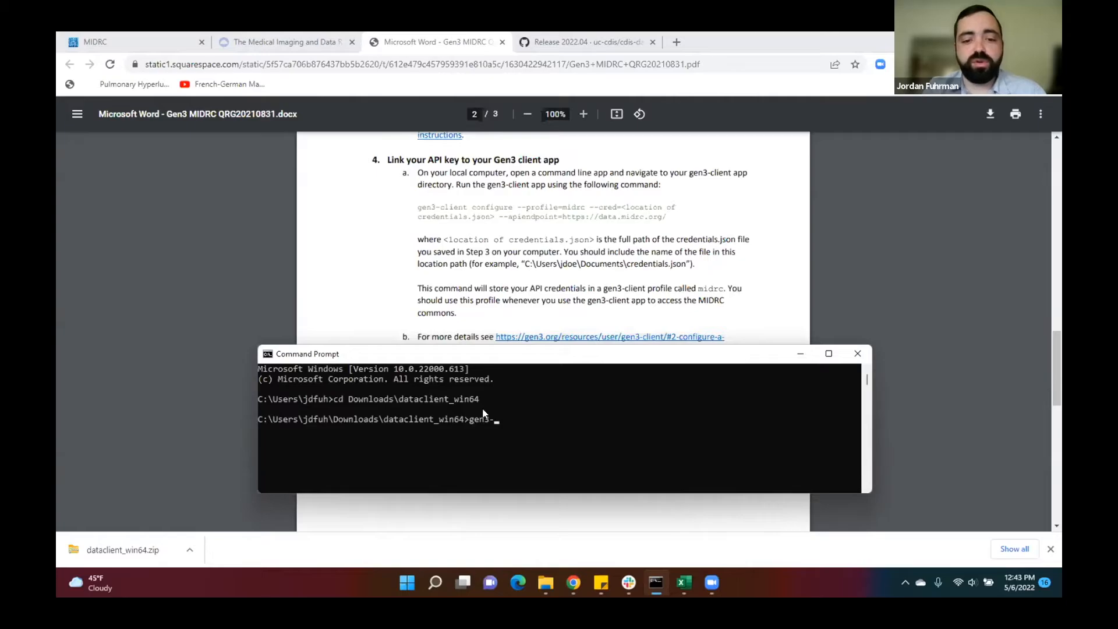
{"action": "type", "text": "clien"}
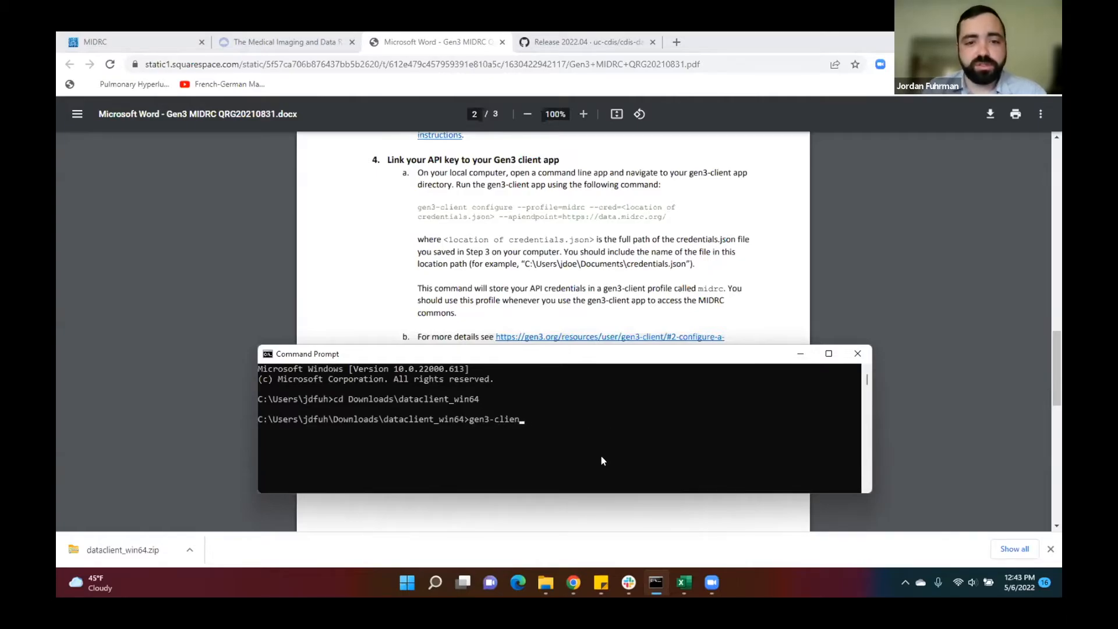
{"action": "type", "text": "t configure --"}
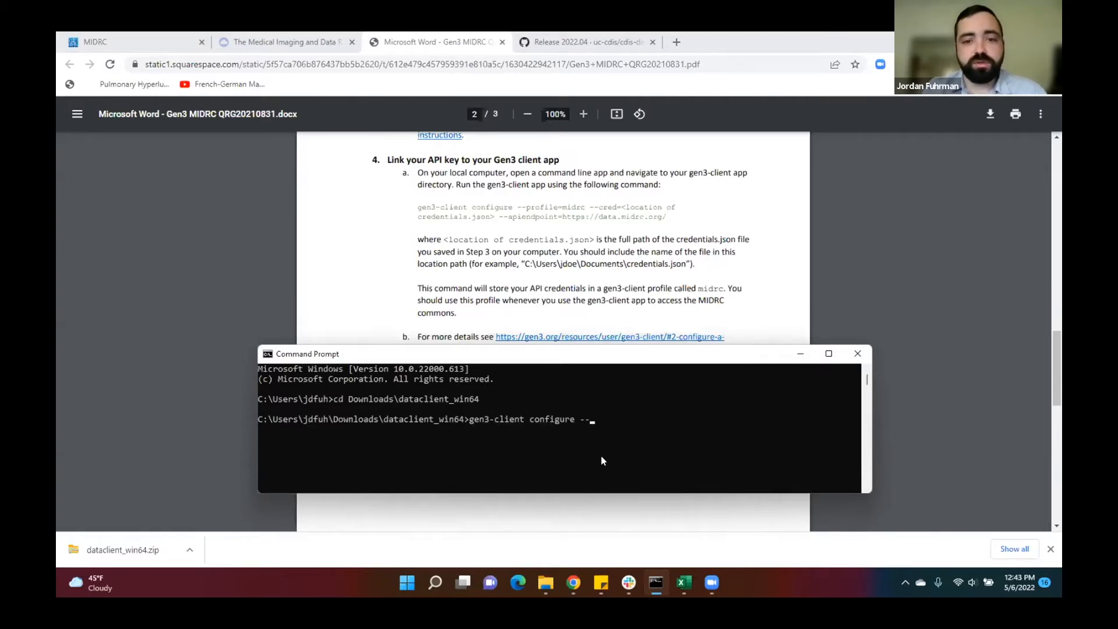
{"action": "type", "text": "profile=mid"}
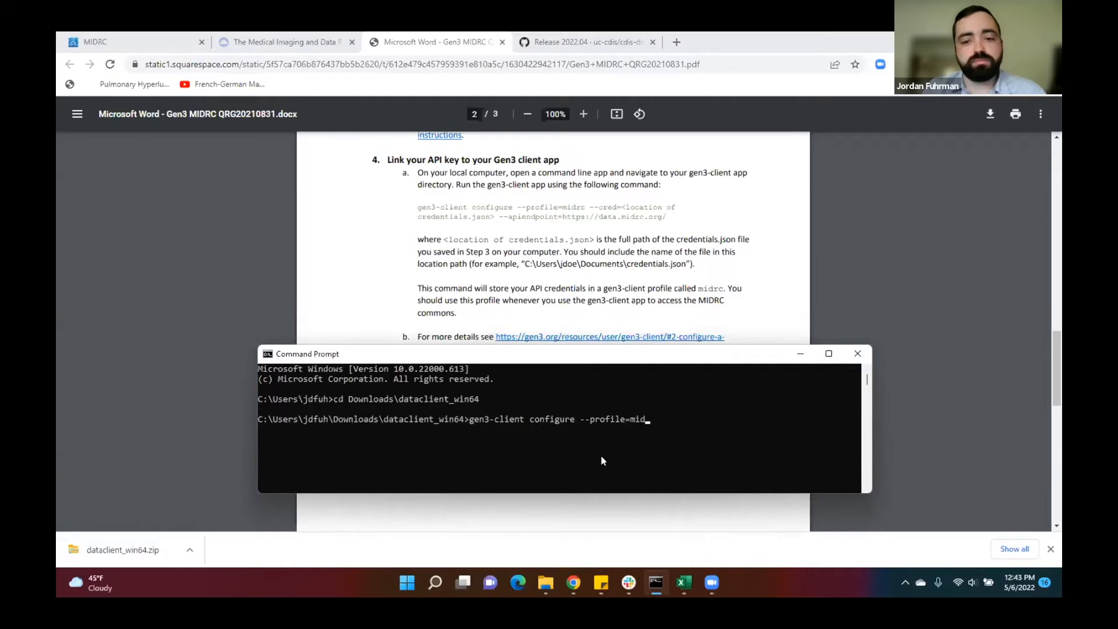
{"action": "type", "text": "rc --cred="}
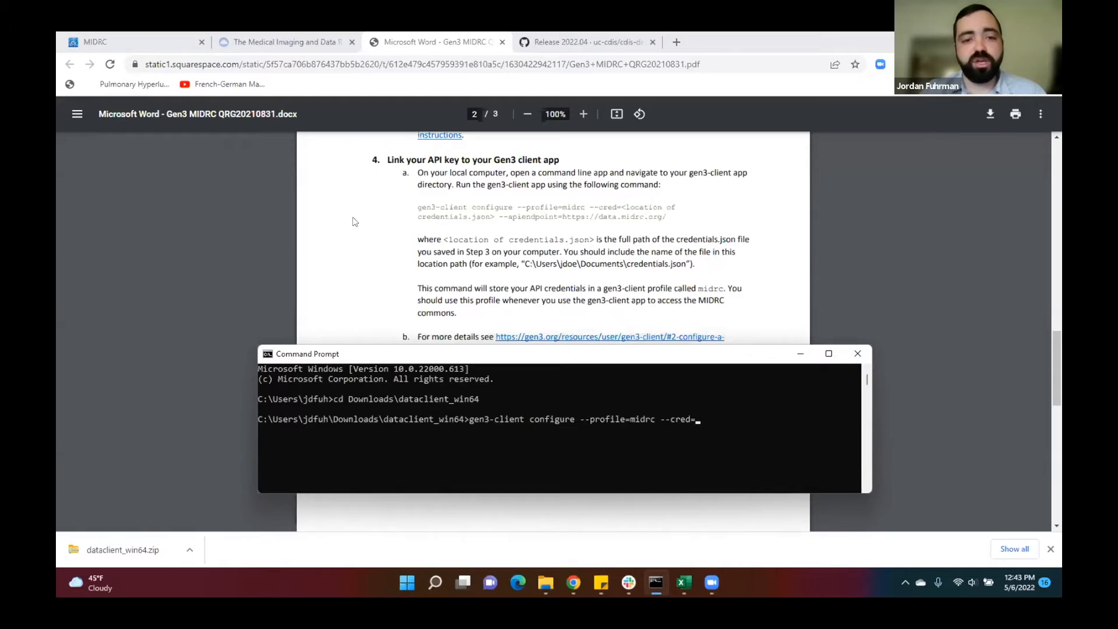
{"action": "type", "text": "..\\"}
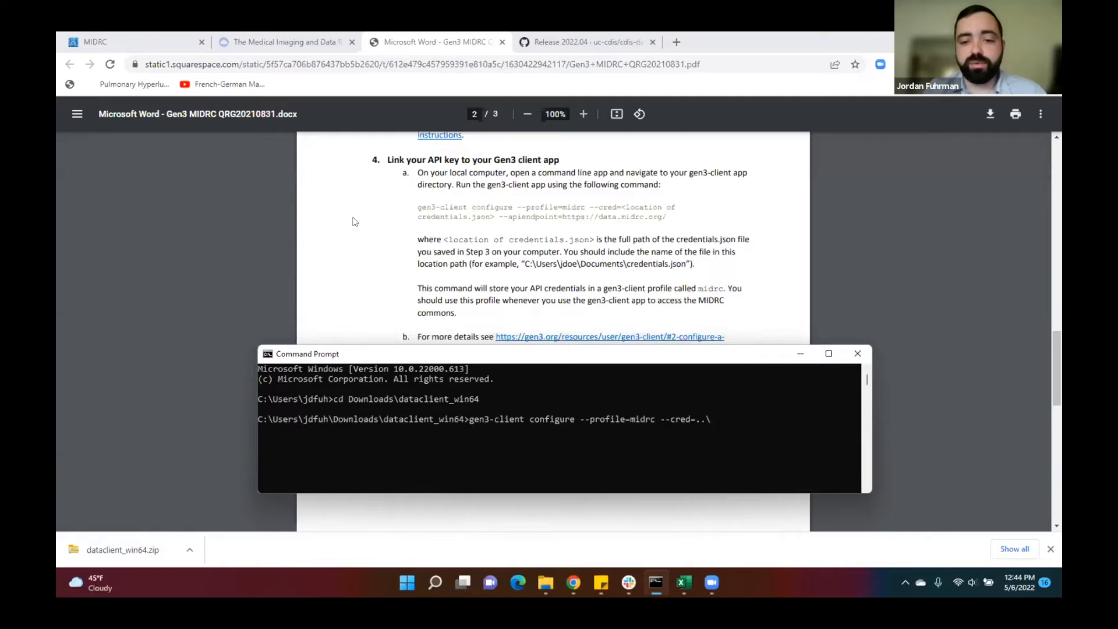
{"action": "type", "text": "cred"}
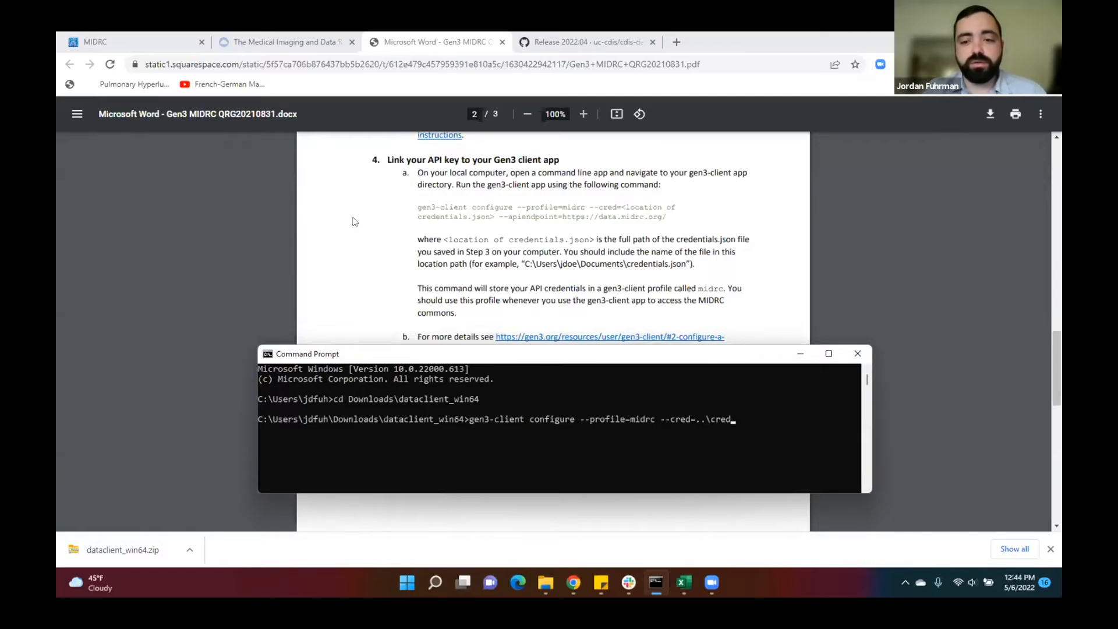
{"action": "type", "text": "entials.json"}
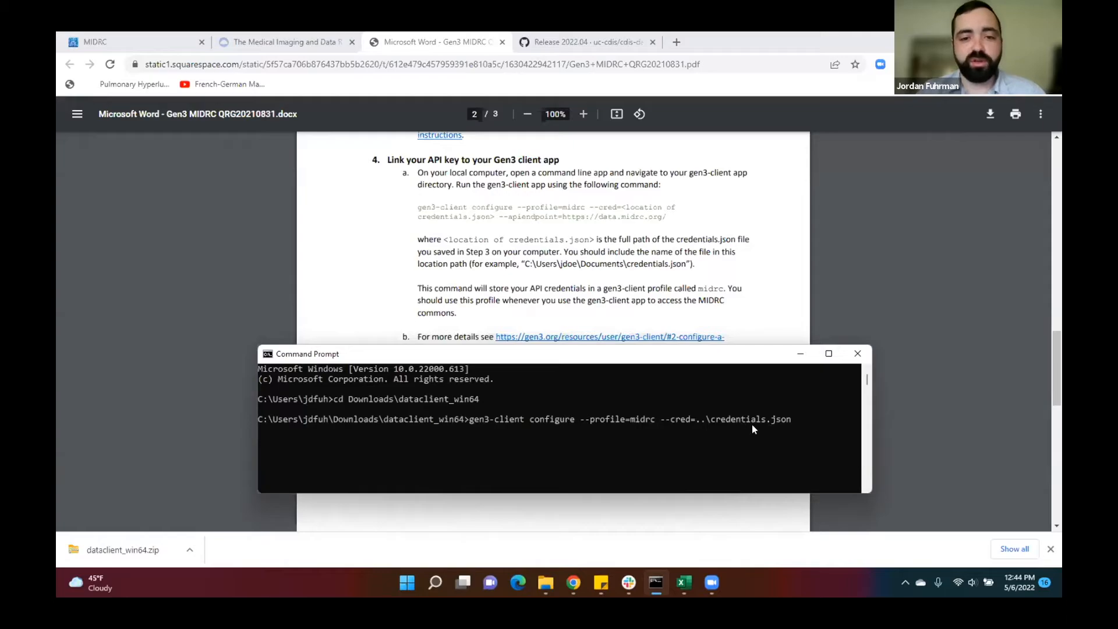
{"action": "type", "text": " --"}
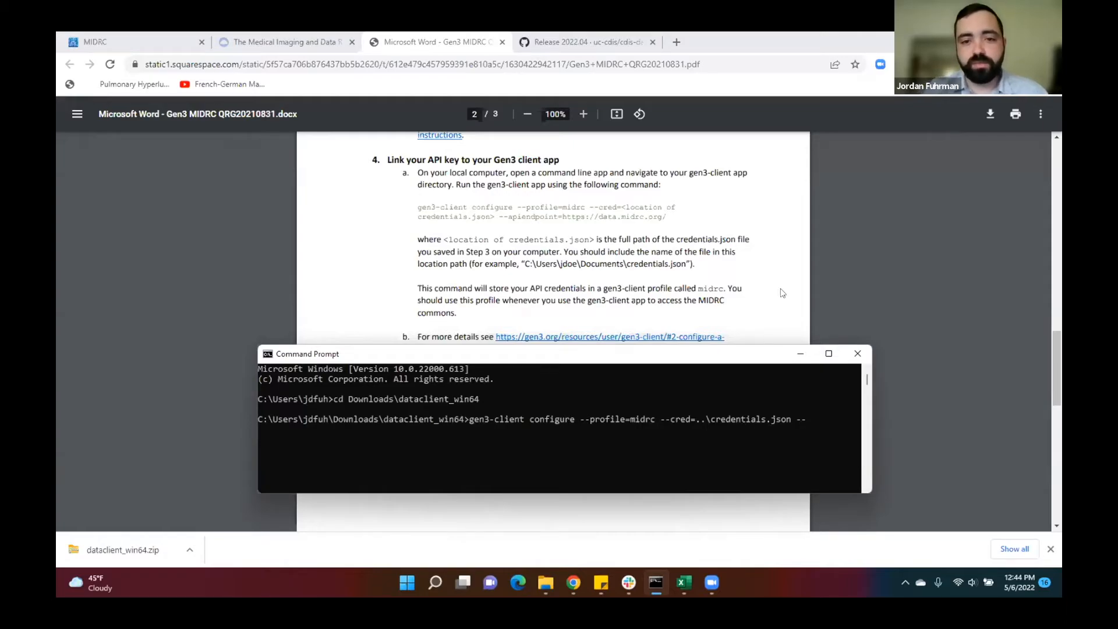
{"action": "type", "text": "apiendpoint"}
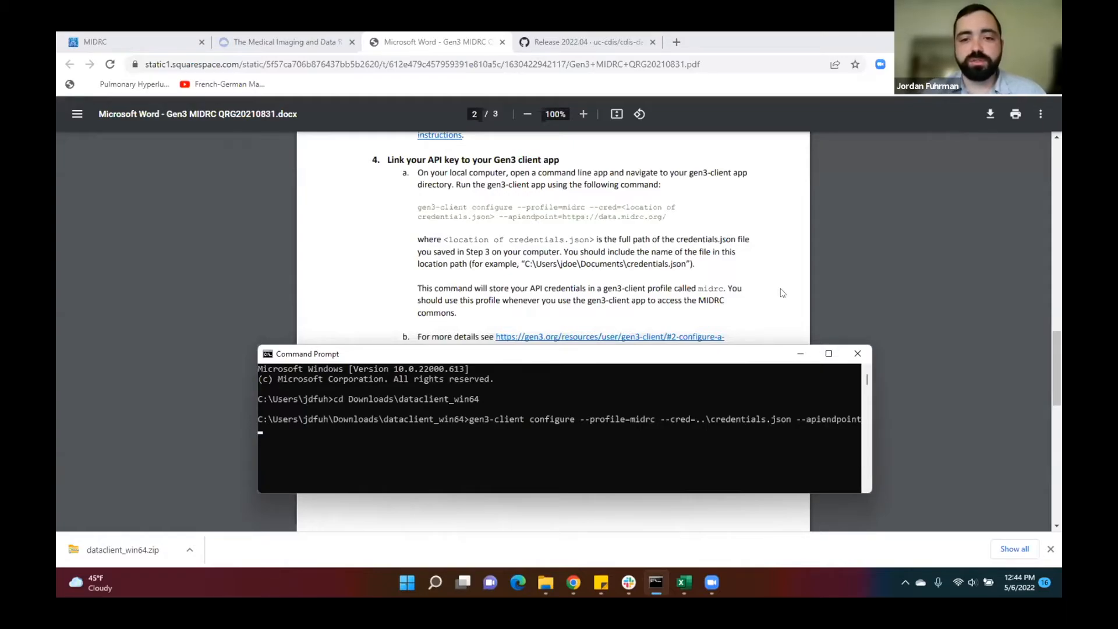
{"action": "type", "text": "=https:"}
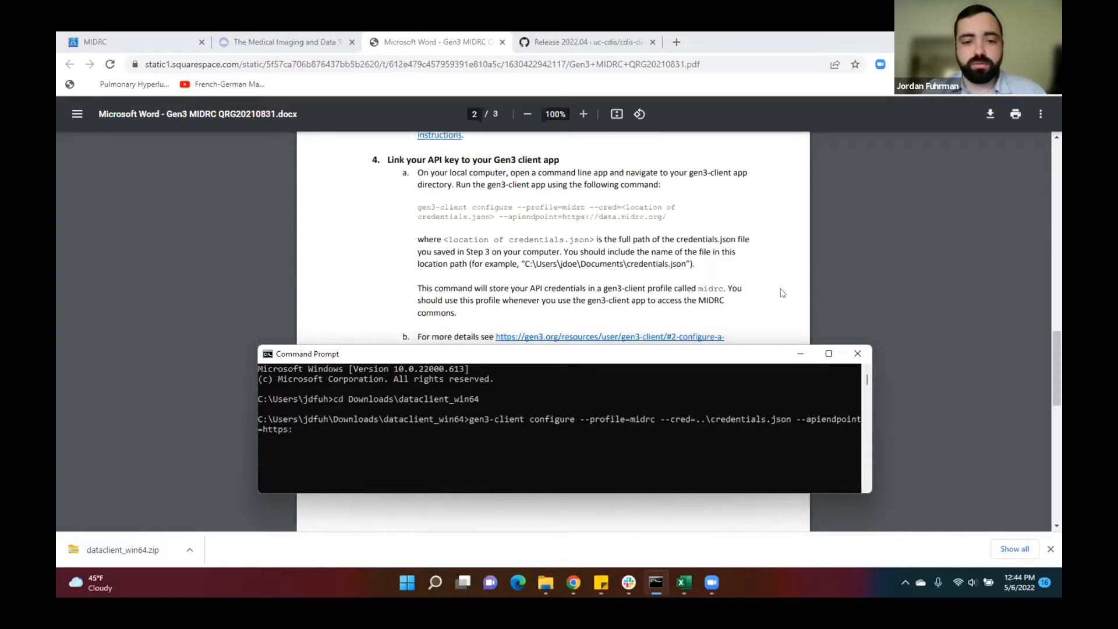
{"action": "type", "text": "//"}
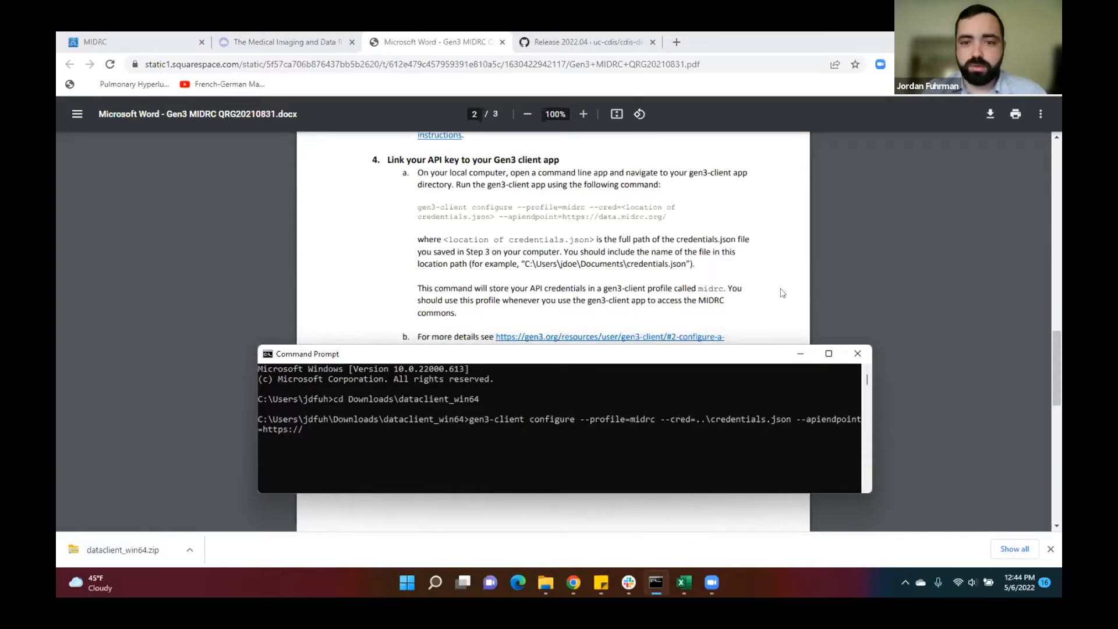
{"action": "type", "text": "data.mid"}
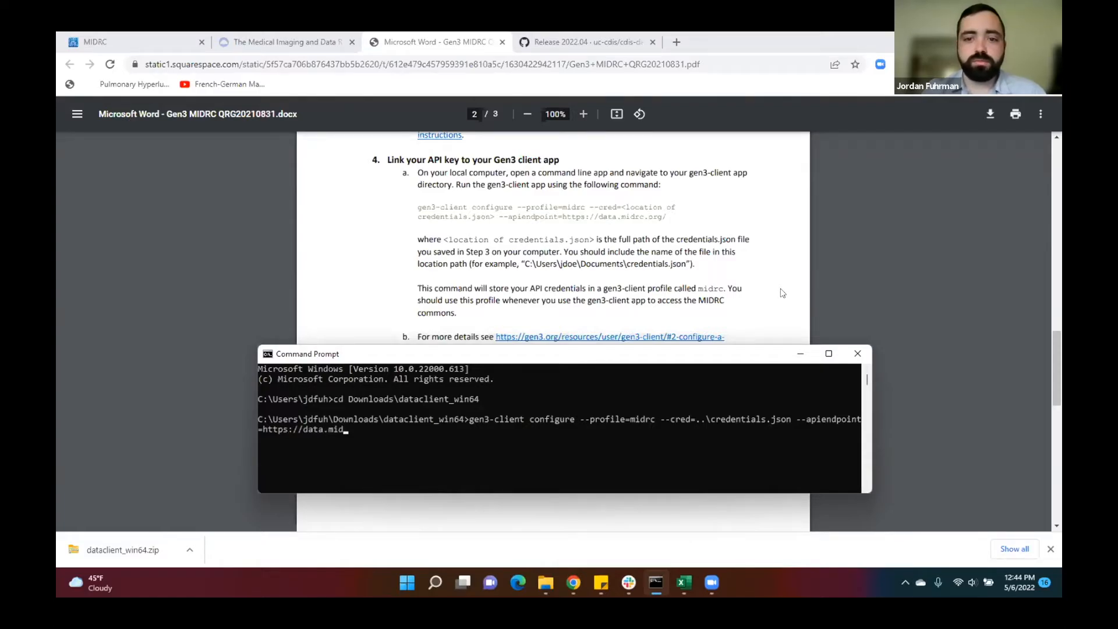
{"action": "type", "text": "rc.org"}
{"action": "key", "text": "Return"}
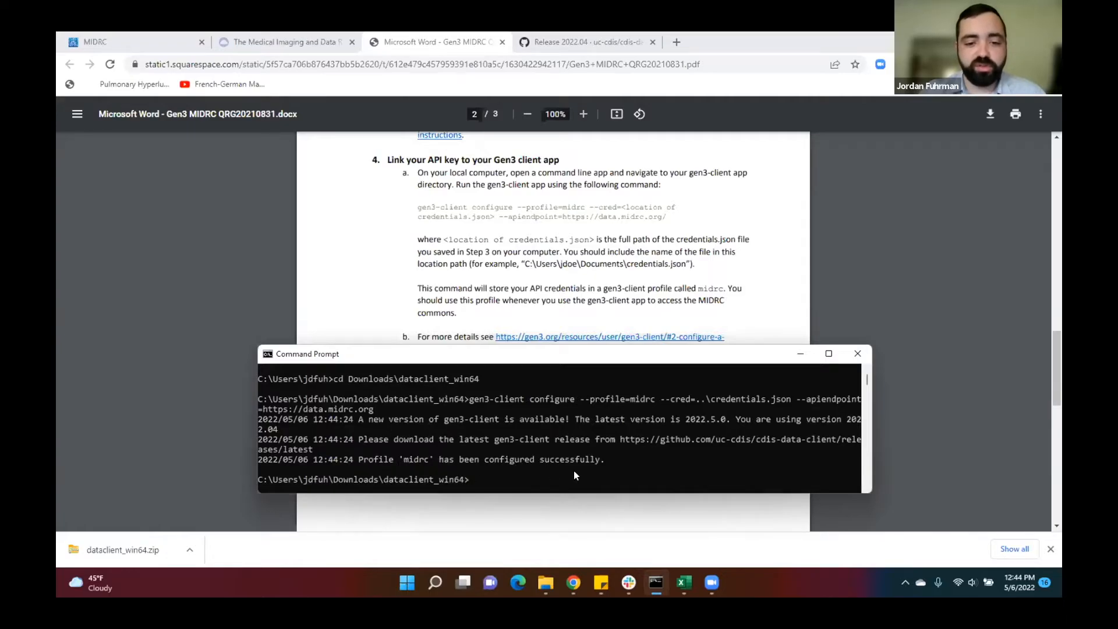
Review the guide's once-per-user setup steps from the beginning through to the section on steps for downloading data
{"action": "left_click_drag", "start_coordinate": [578, 345], "coordinate": [552, 369]}
{"action": "scroll", "coordinate": [701, 219], "scroll_direction": "down", "scroll_amount": 5}
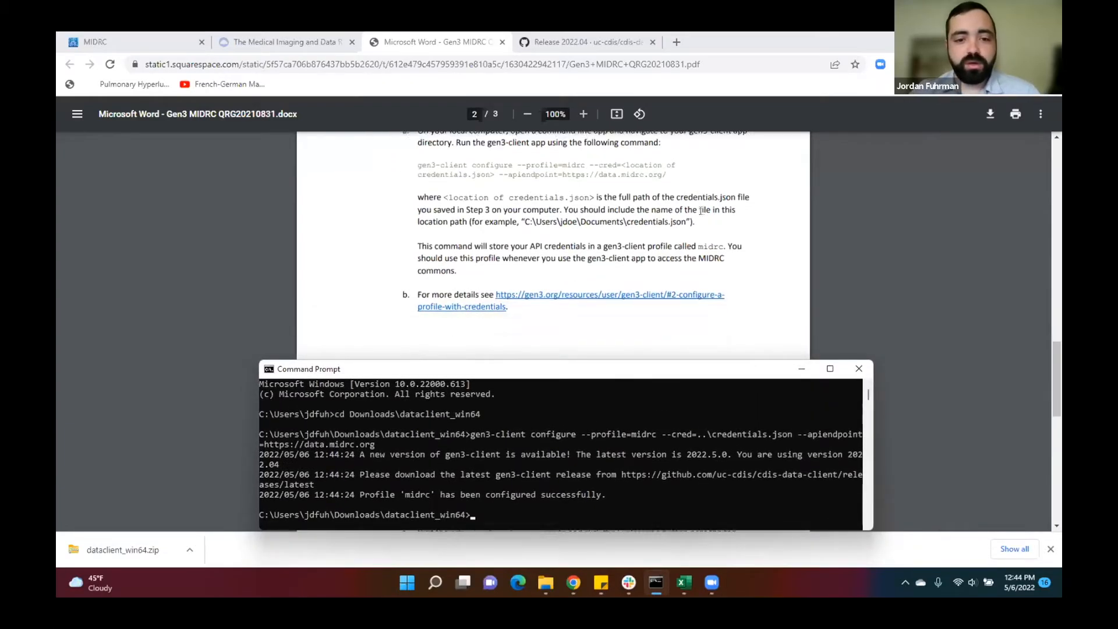
{"action": "left_click", "coordinate": [701, 213]}
{"action": "scroll", "coordinate": [643, 274], "scroll_direction": "up", "scroll_amount": 3}
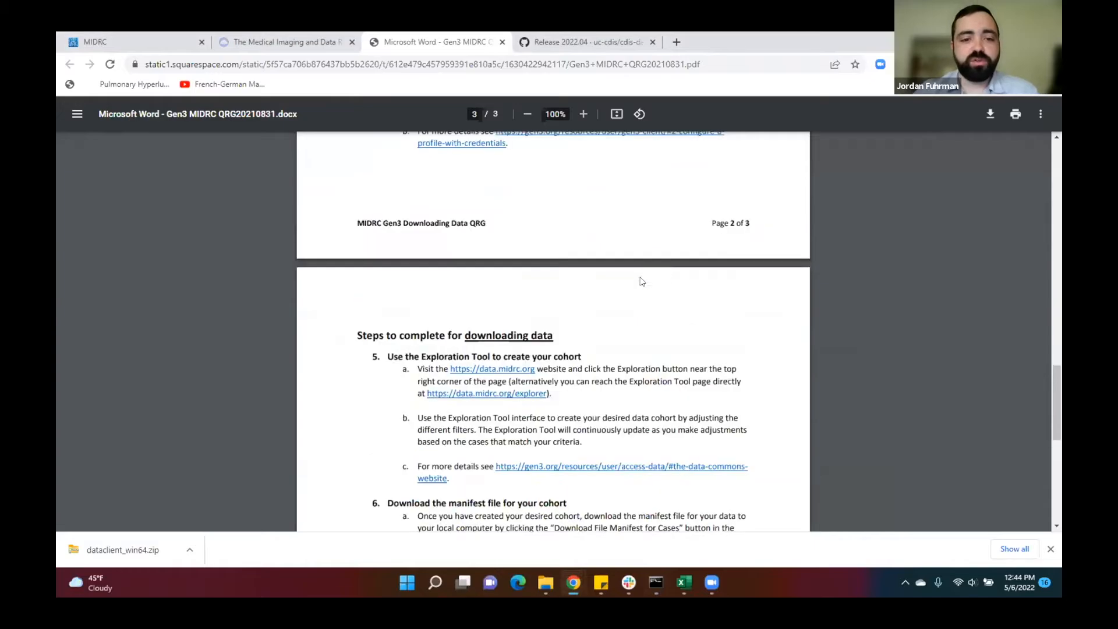
{"action": "scroll", "coordinate": [596, 398], "scroll_direction": "up", "scroll_amount": 10}
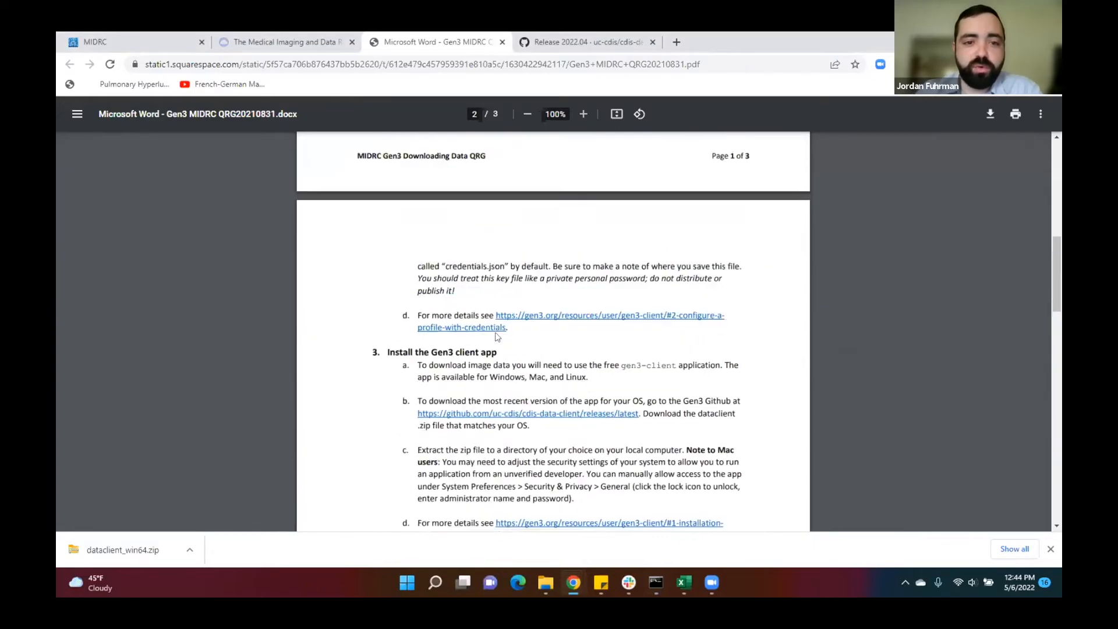
{"action": "scroll", "coordinate": [504, 334], "scroll_direction": "up", "scroll_amount": 5}
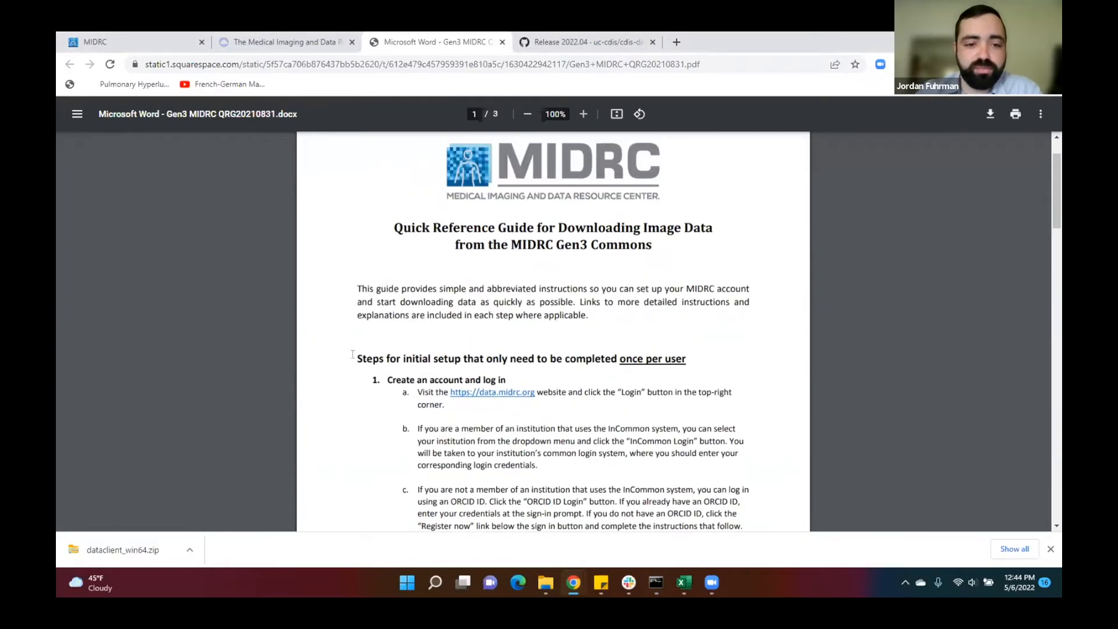
{"action": "left_click_drag", "start_coordinate": [357, 358], "coordinate": [687, 361]}
{"action": "left_click", "coordinate": [579, 375]}
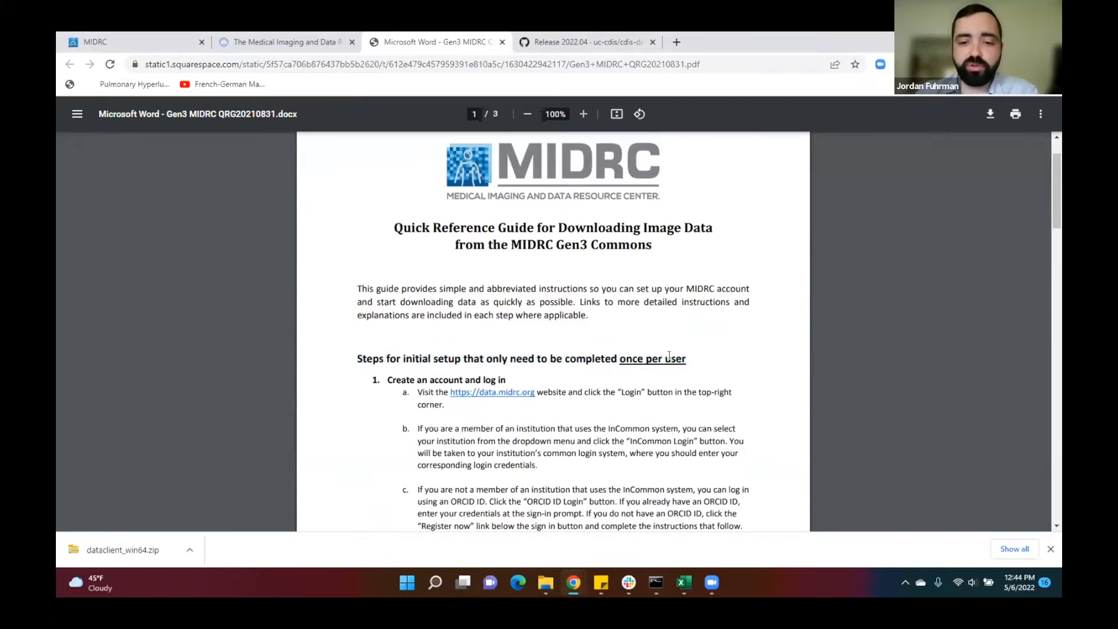
{"action": "scroll", "coordinate": [669, 356], "scroll_direction": "down", "scroll_amount": 3}
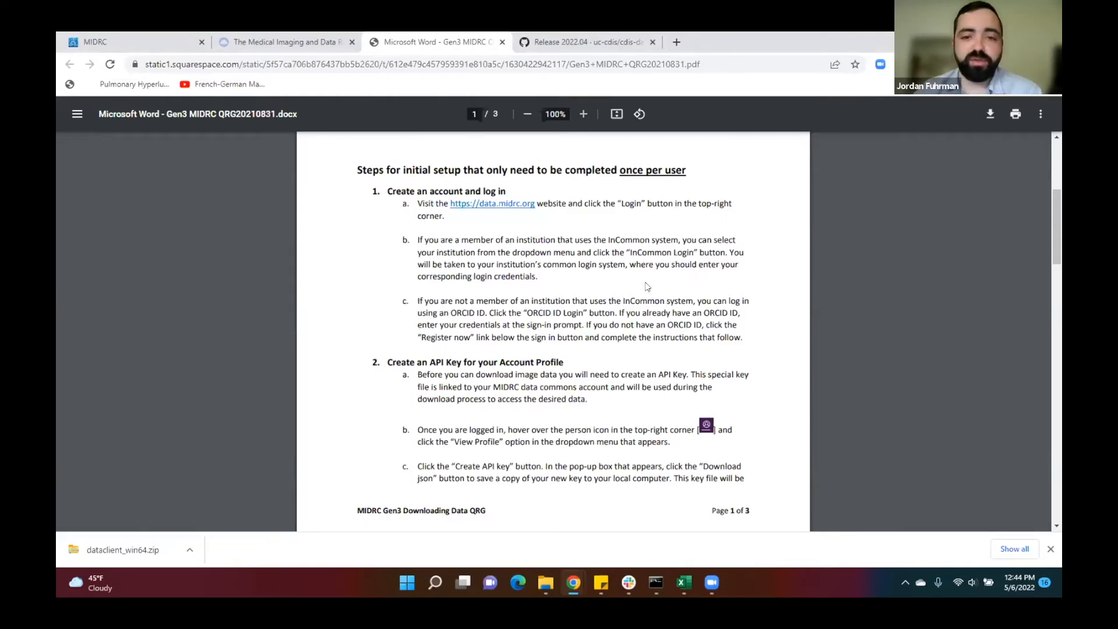
{"action": "scroll", "coordinate": [763, 277], "scroll_direction": "down", "scroll_amount": 15}
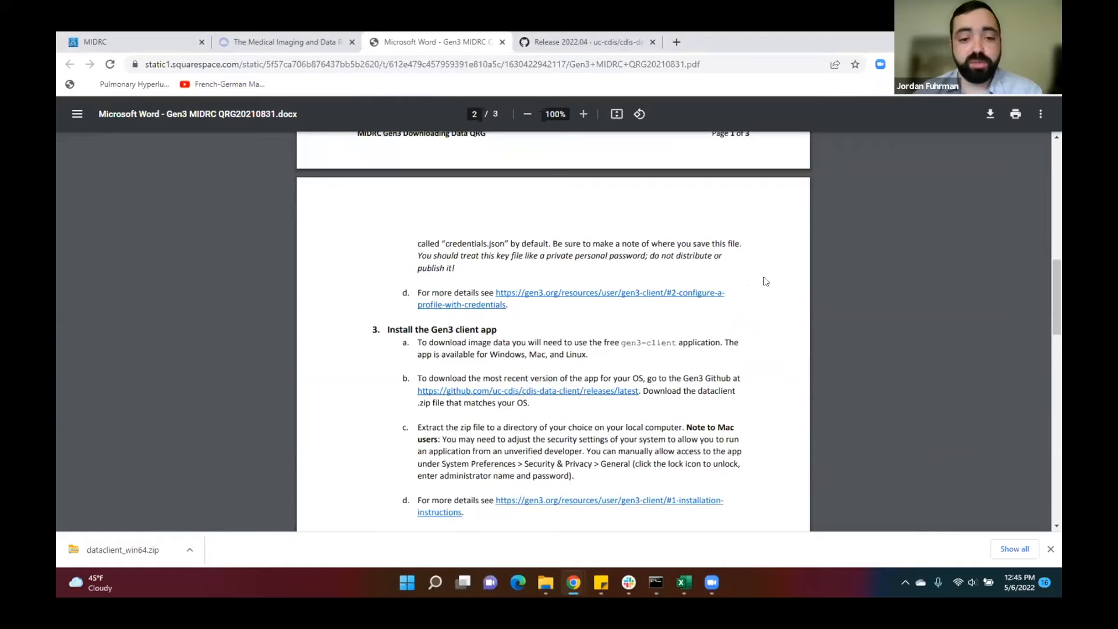
{"action": "scroll", "coordinate": [763, 281], "scroll_direction": "down", "scroll_amount": 6}
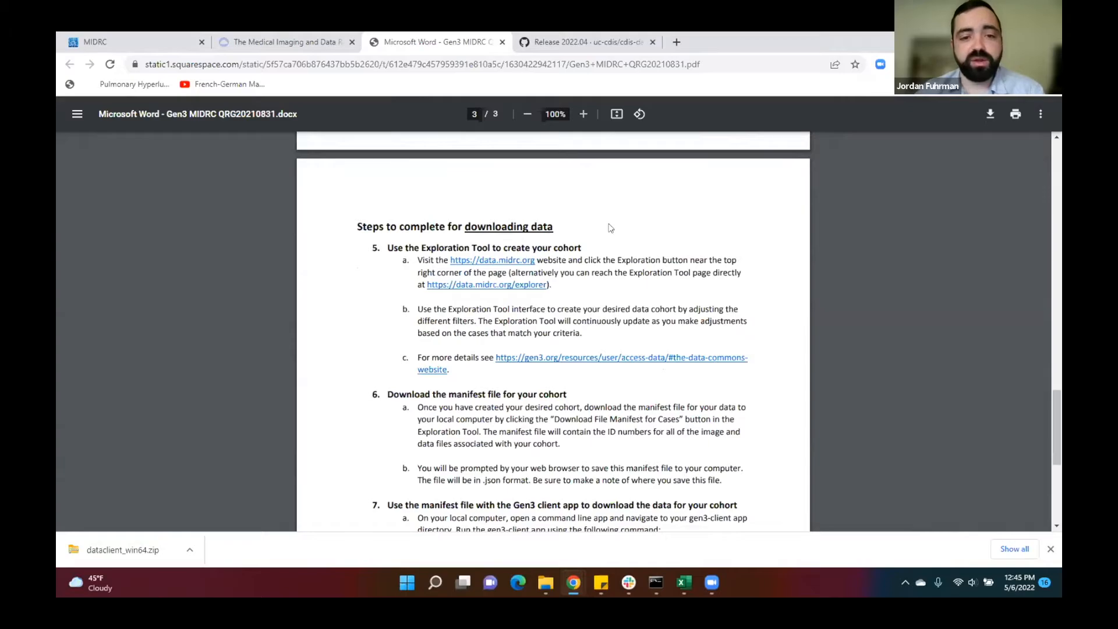
Open the Exploration tool on data.midrc.org and look through the available case filters, from Sex down to Dataset ID
{"action": "scroll", "coordinate": [610, 221], "scroll_direction": "down", "scroll_amount": 1}
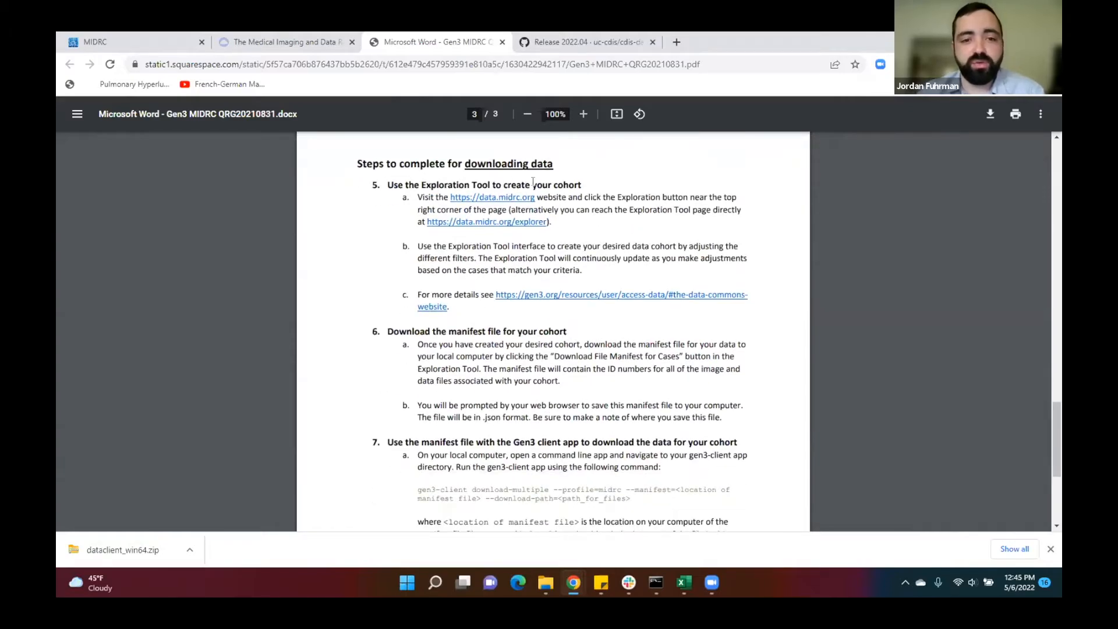
{"action": "left_click", "coordinate": [279, 42]}
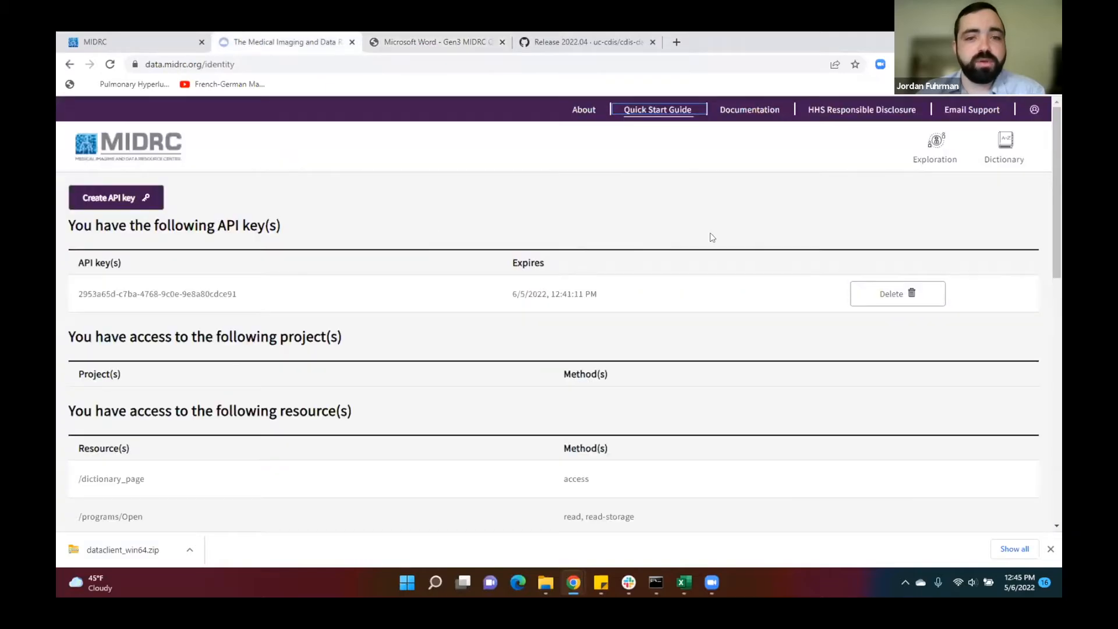
{"action": "left_click", "coordinate": [917, 157]}
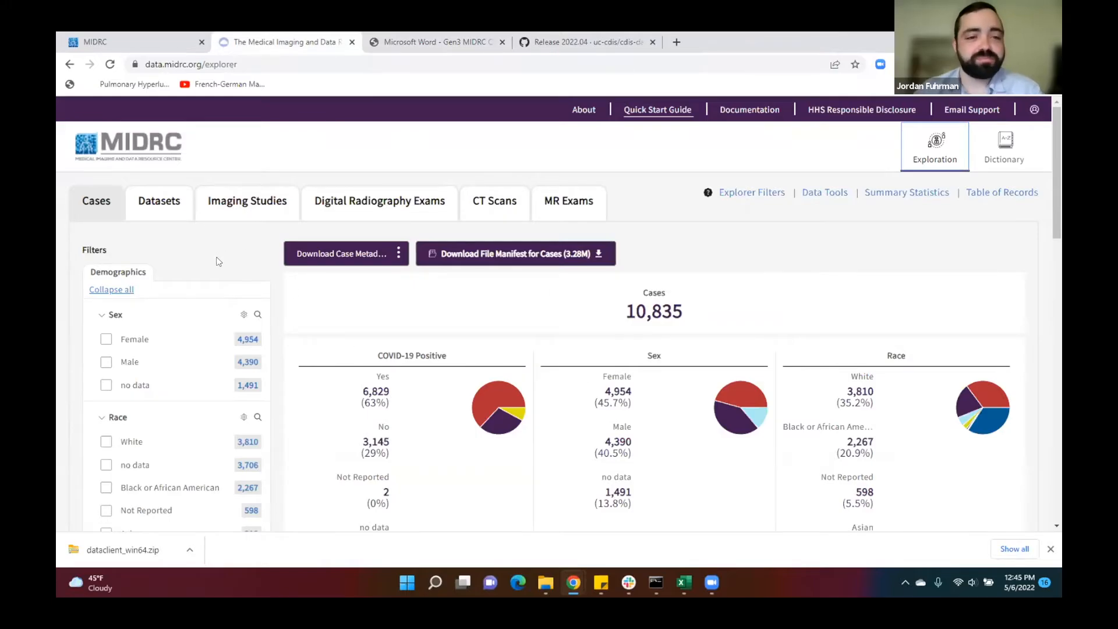
{"action": "scroll", "coordinate": [294, 304], "scroll_direction": "down", "scroll_amount": 2}
{"action": "scroll", "coordinate": [294, 303], "scroll_direction": "down", "scroll_amount": 1}
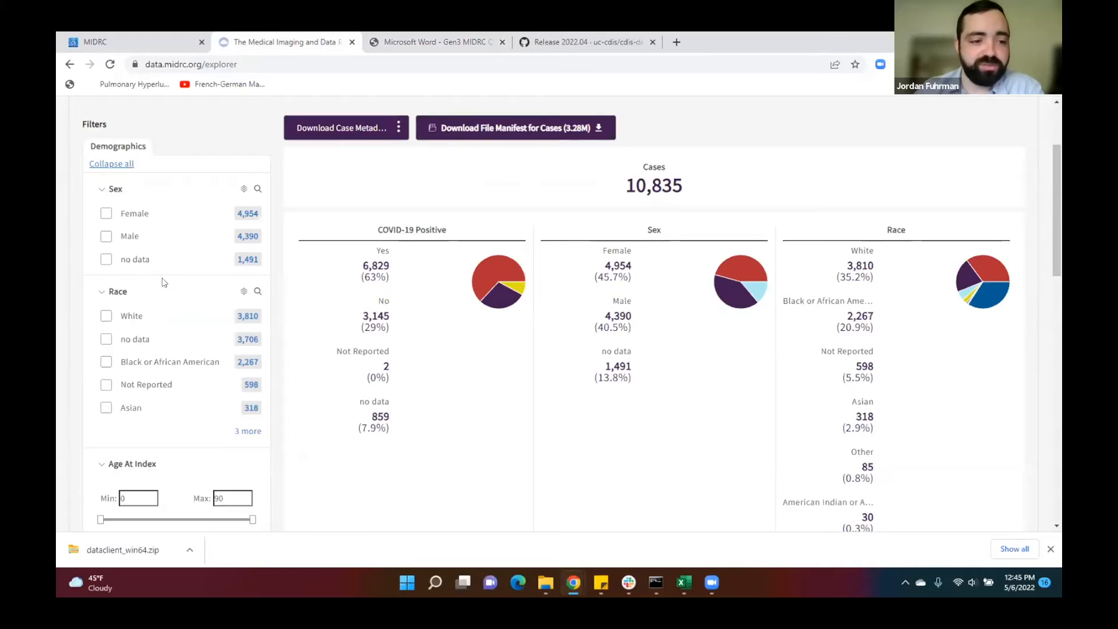
{"action": "scroll", "coordinate": [194, 280], "scroll_direction": "down", "scroll_amount": 2}
{"action": "scroll", "coordinate": [194, 280], "scroll_direction": "down", "scroll_amount": 3}
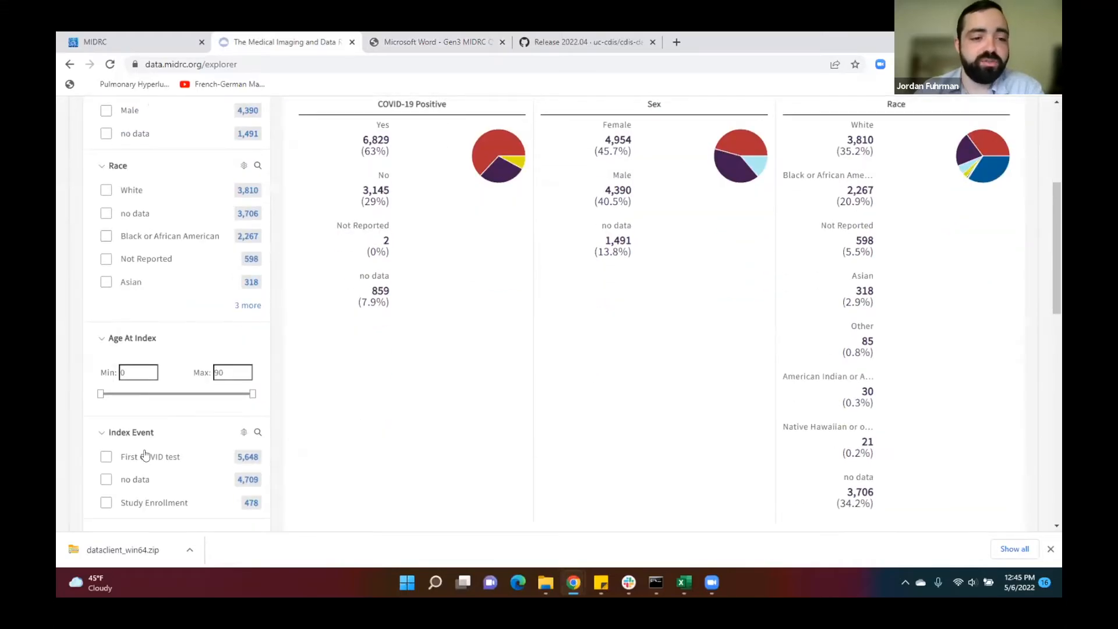
{"action": "scroll", "coordinate": [184, 358], "scroll_direction": "down", "scroll_amount": 2}
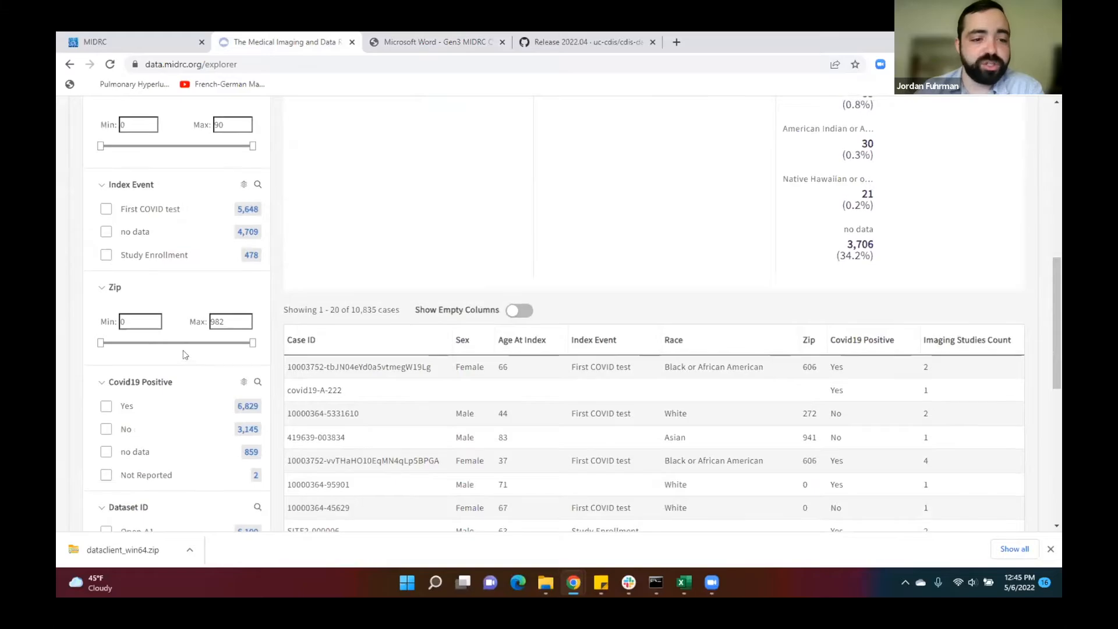
{"action": "scroll", "coordinate": [184, 359], "scroll_direction": "up", "scroll_amount": 8}
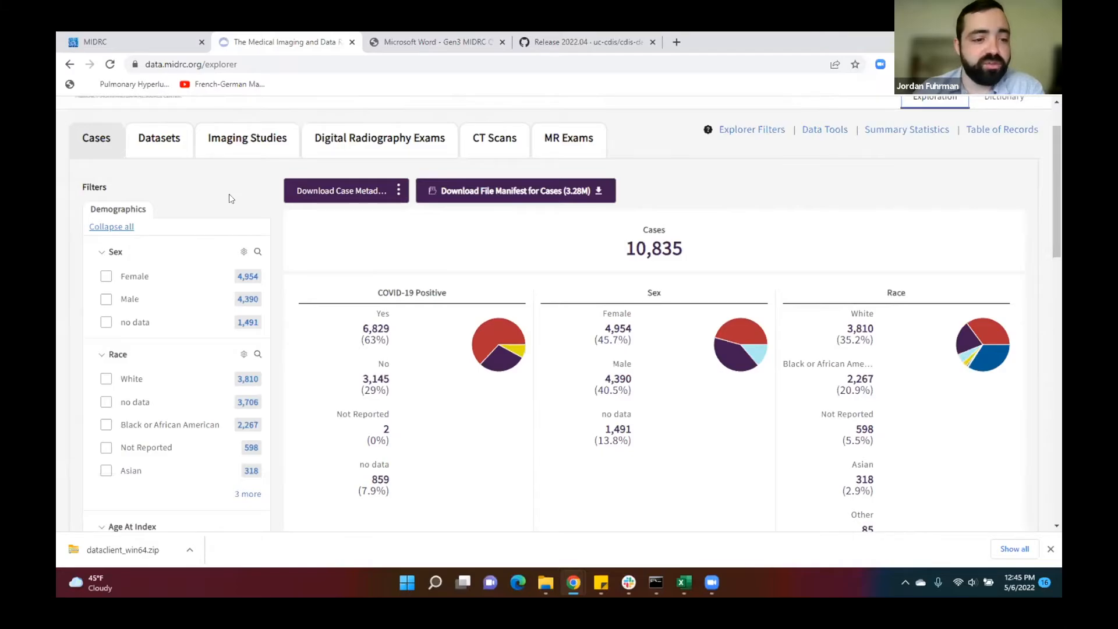
Filter the cases by Age At Index with a minimum of 60 and a maximum of 60
{"action": "scroll", "coordinate": [215, 205], "scroll_direction": "down", "scroll_amount": 2}
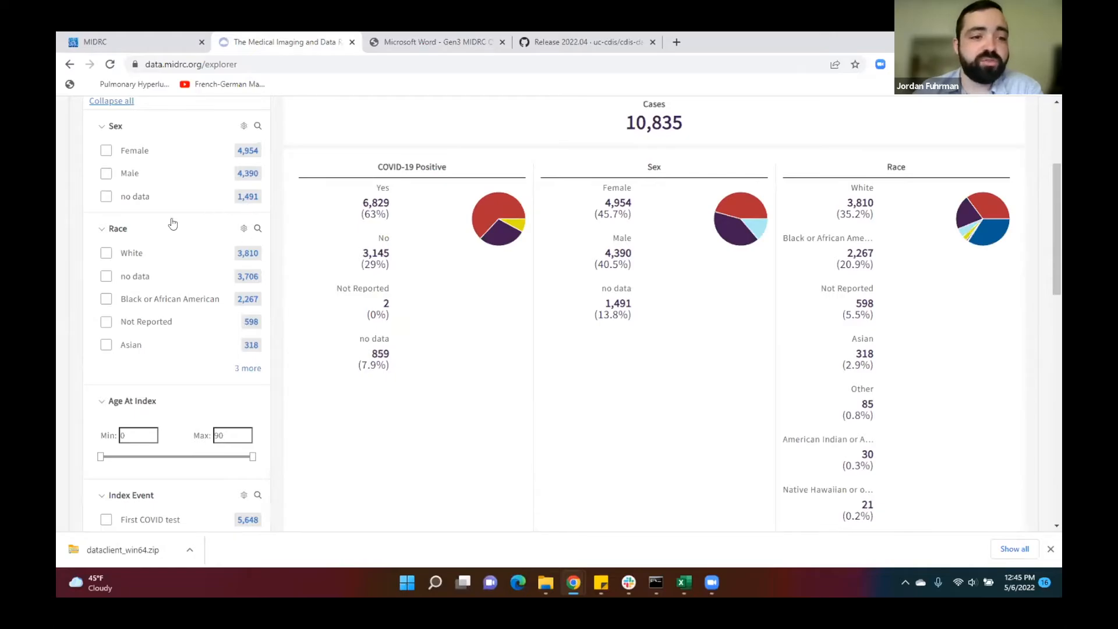
{"action": "scroll", "coordinate": [179, 209], "scroll_direction": "down", "scroll_amount": 1}
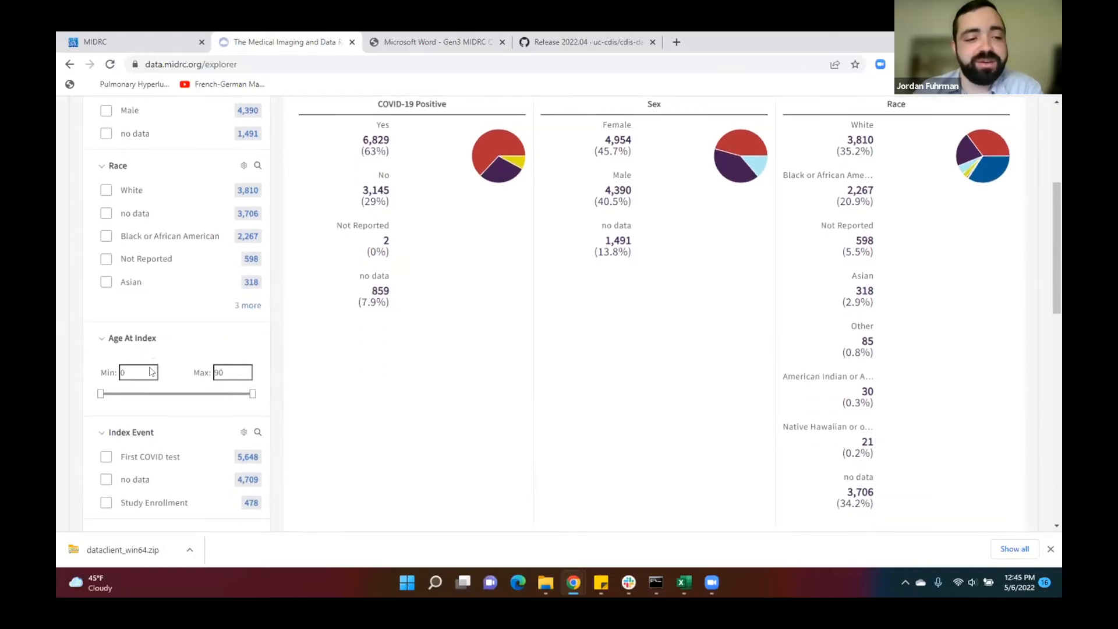
{"action": "left_click", "coordinate": [123, 371]}
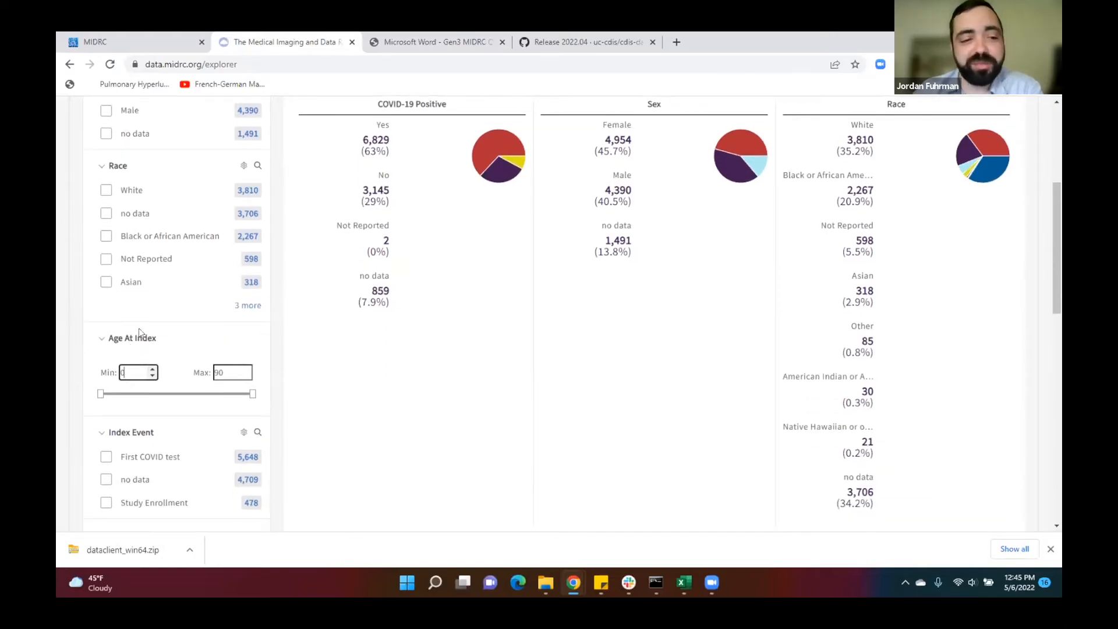
{"action": "type", "text": "60"}
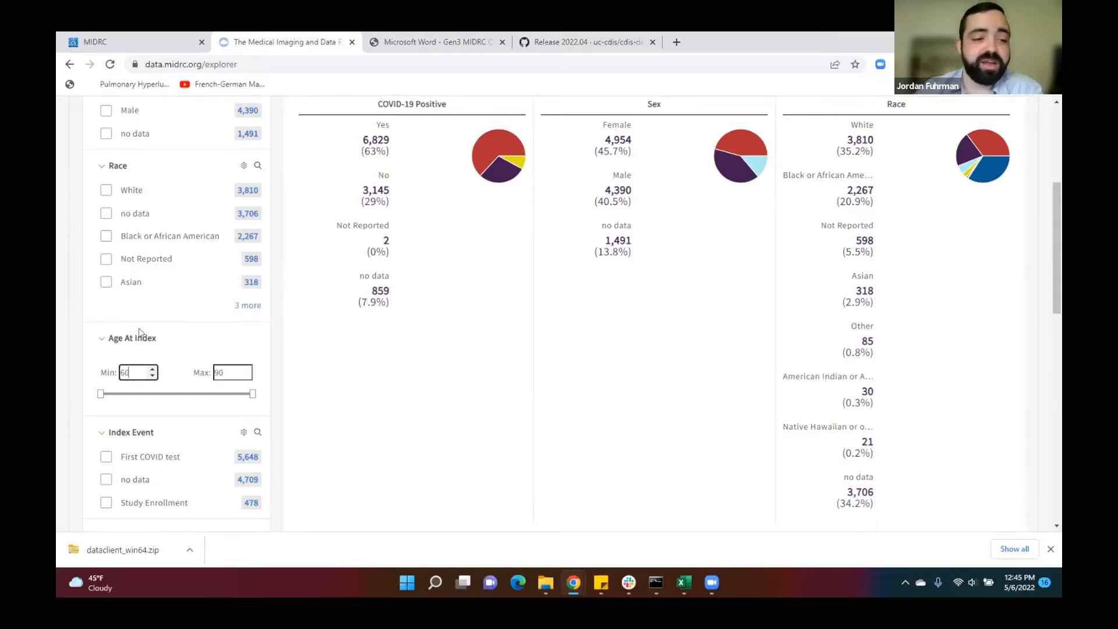
{"action": "left_click", "coordinate": [225, 365]}
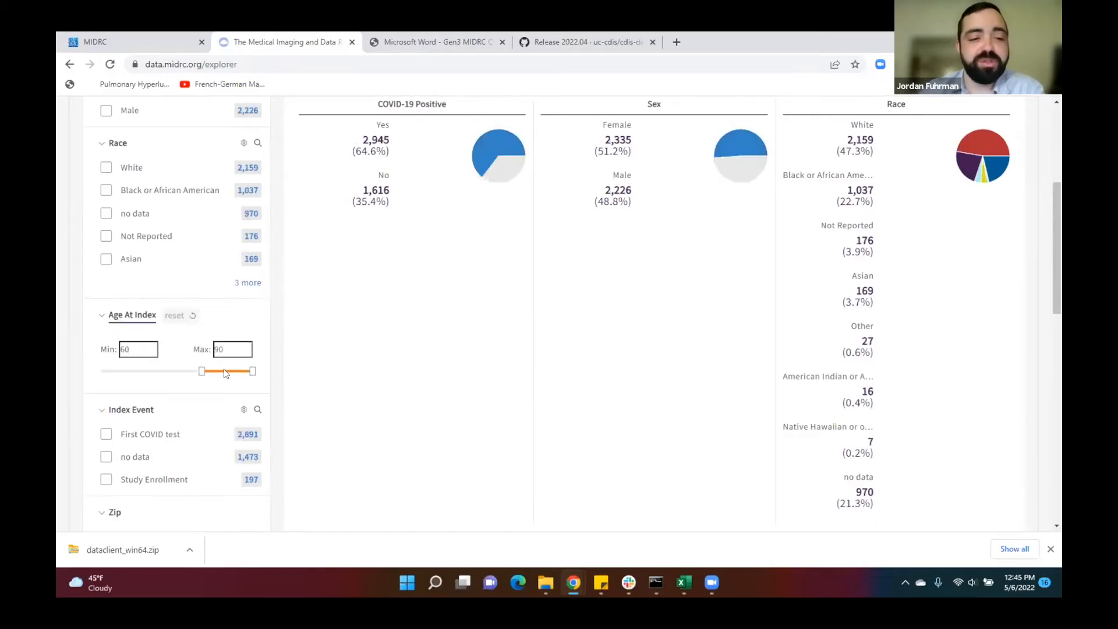
{"action": "left_click", "coordinate": [225, 346]}
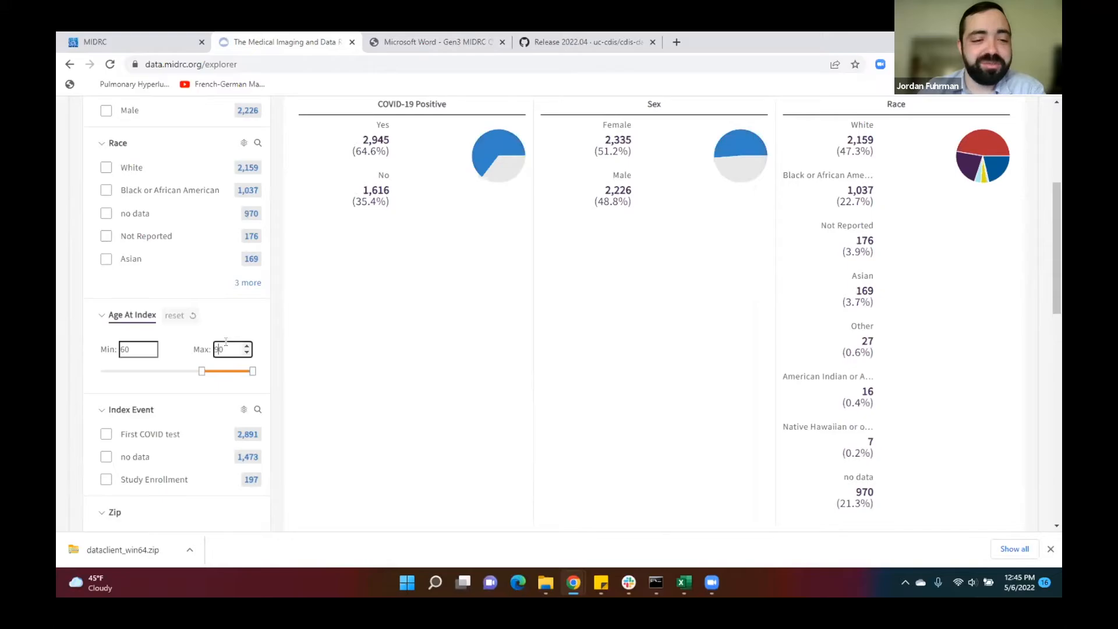
{"action": "key", "text": "BackSpace"}
{"action": "type", "text": "6"}
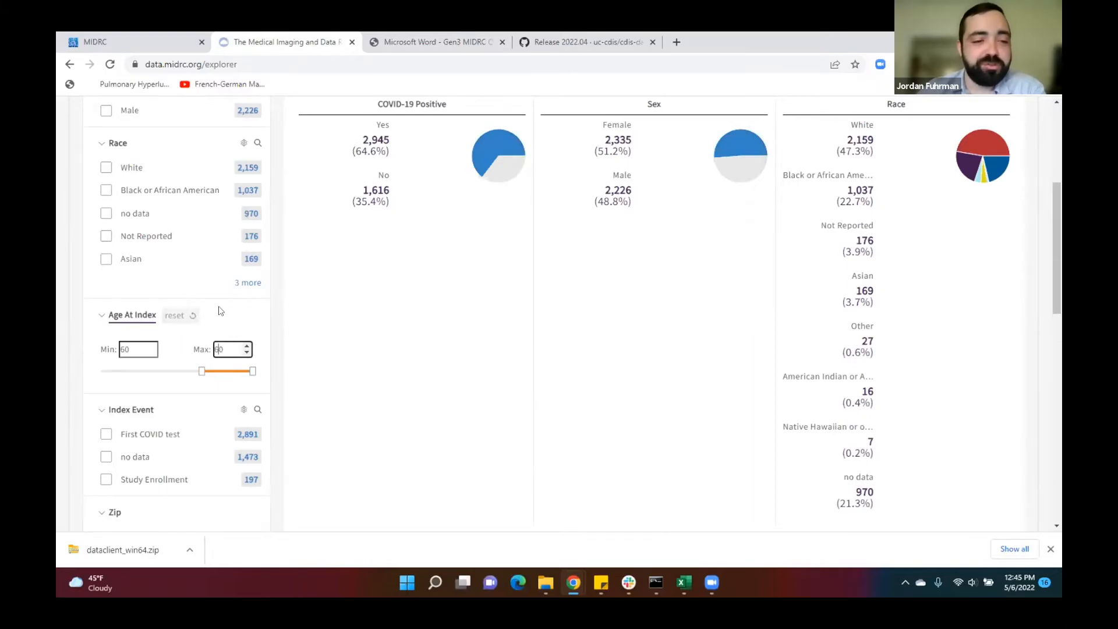
{"action": "left_click", "coordinate": [240, 297]}
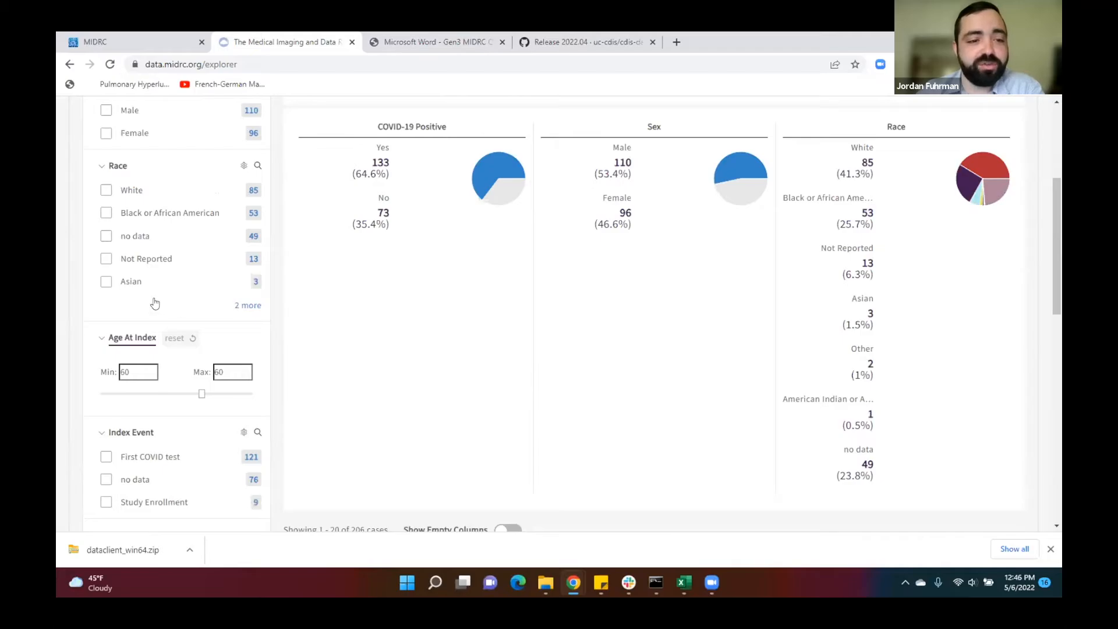
Narrow the cohort to the race Asian and examine all columns of the matching cases table
{"action": "left_click", "coordinate": [106, 281]}
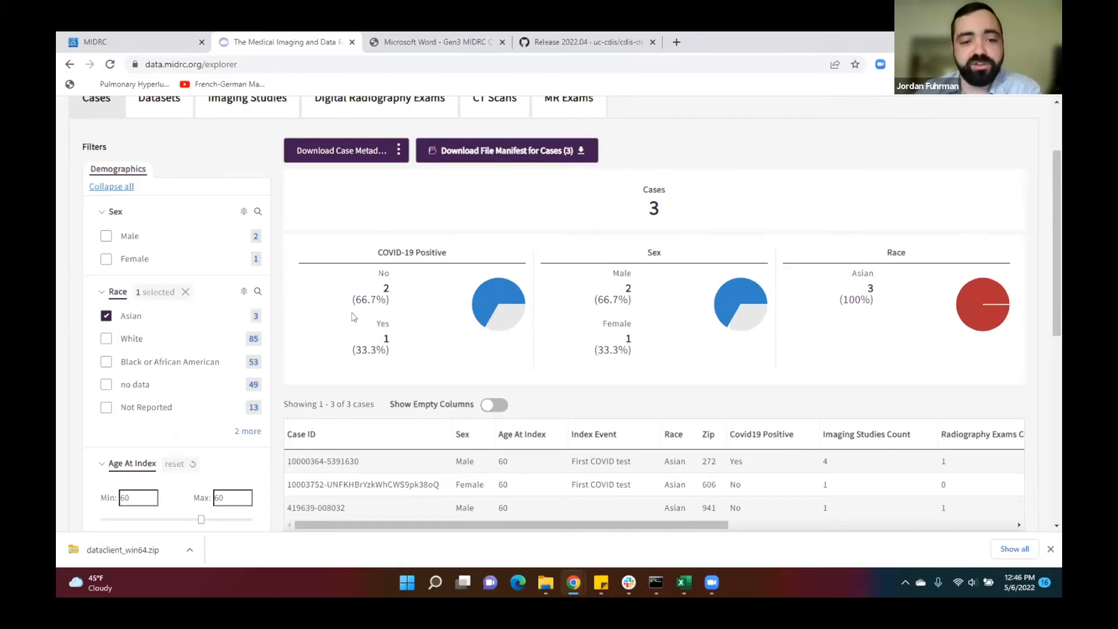
{"action": "scroll", "coordinate": [323, 341], "scroll_direction": "down", "scroll_amount": 1}
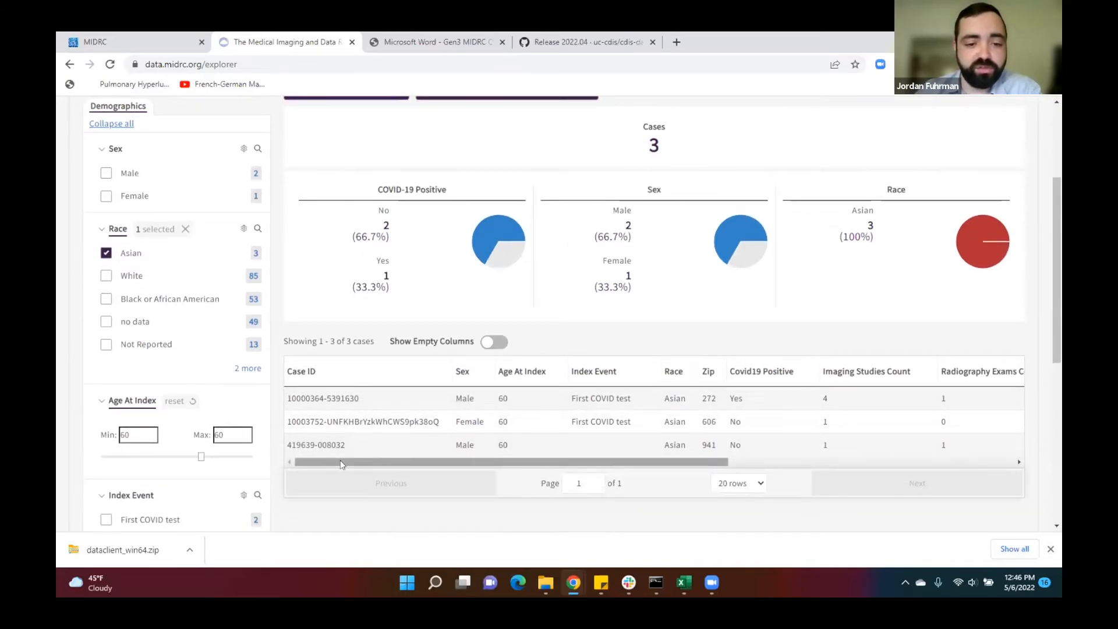
{"action": "left_click_drag", "start_coordinate": [340, 460], "coordinate": [652, 460]}
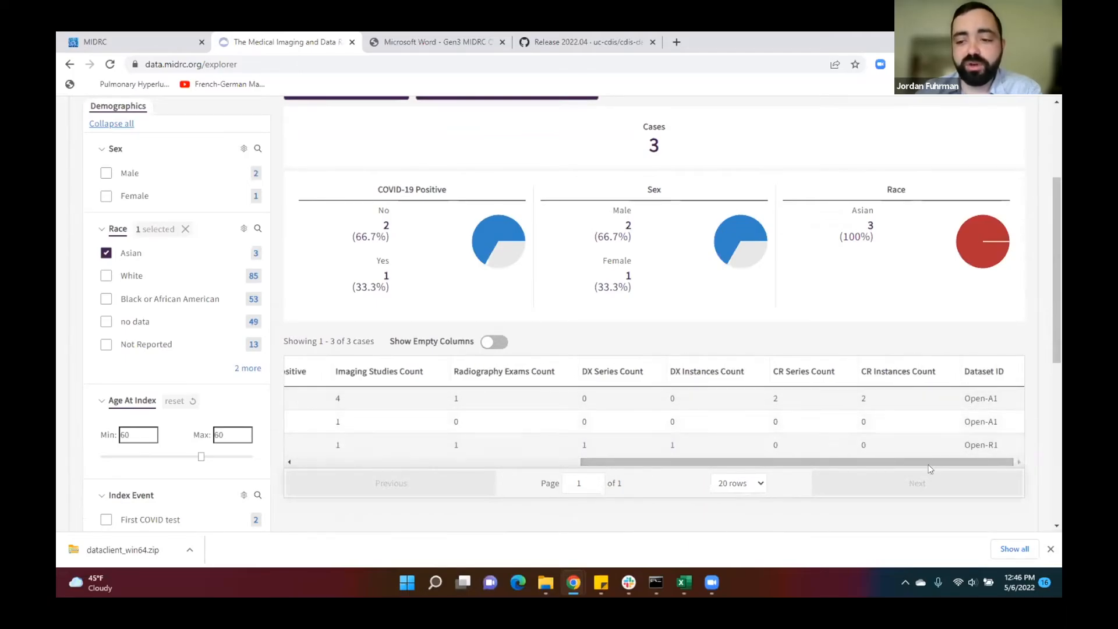
{"action": "left_click_drag", "start_coordinate": [908, 464], "coordinate": [818, 464]}
{"action": "left_click_drag", "start_coordinate": [619, 462], "coordinate": [483, 464]}
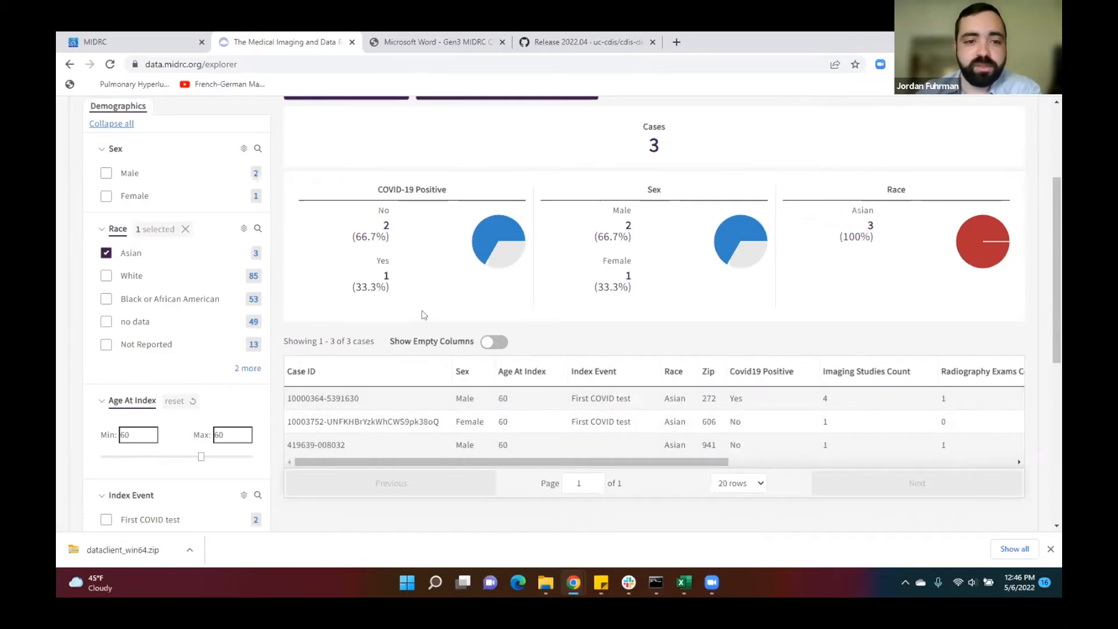
{"action": "scroll", "coordinate": [425, 317], "scroll_direction": "up", "scroll_amount": 3}
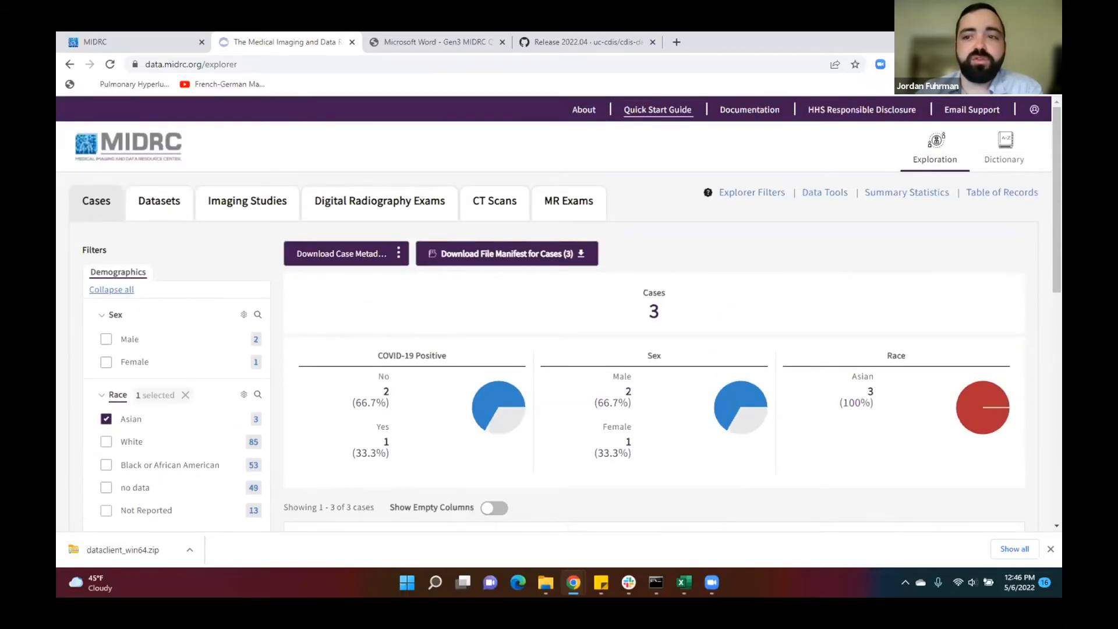
Return to the Gen3 MIDRC guide and review the steps on creating a cohort and downloading its manifest file
{"action": "left_click", "coordinate": [880, 46]}
{"action": "left_click", "coordinate": [466, 88]}
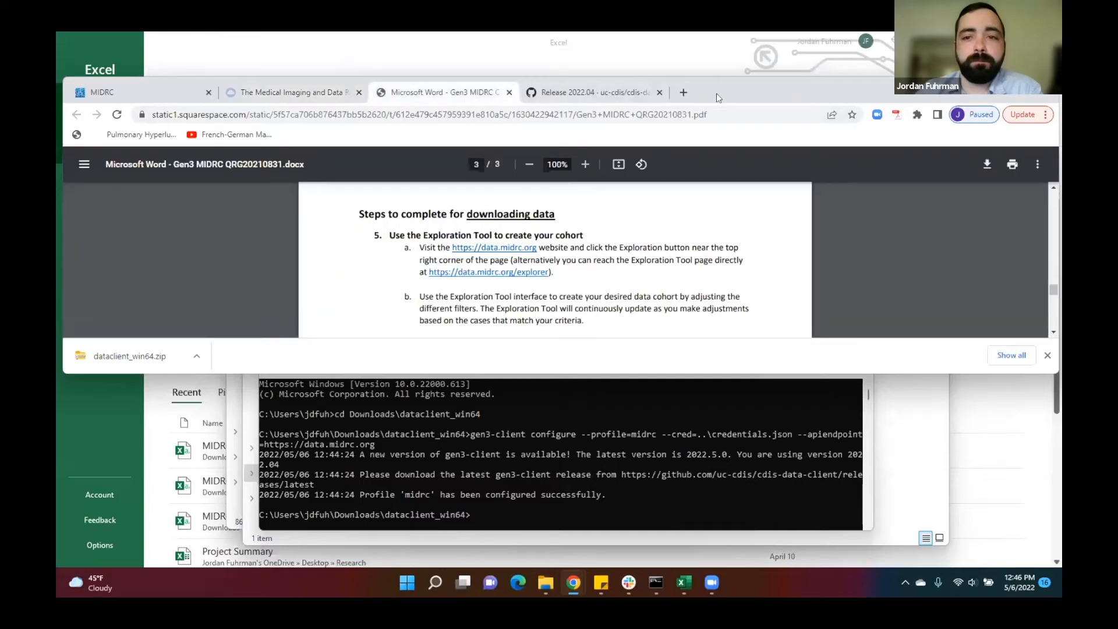
{"action": "double_click", "coordinate": [751, 84]}
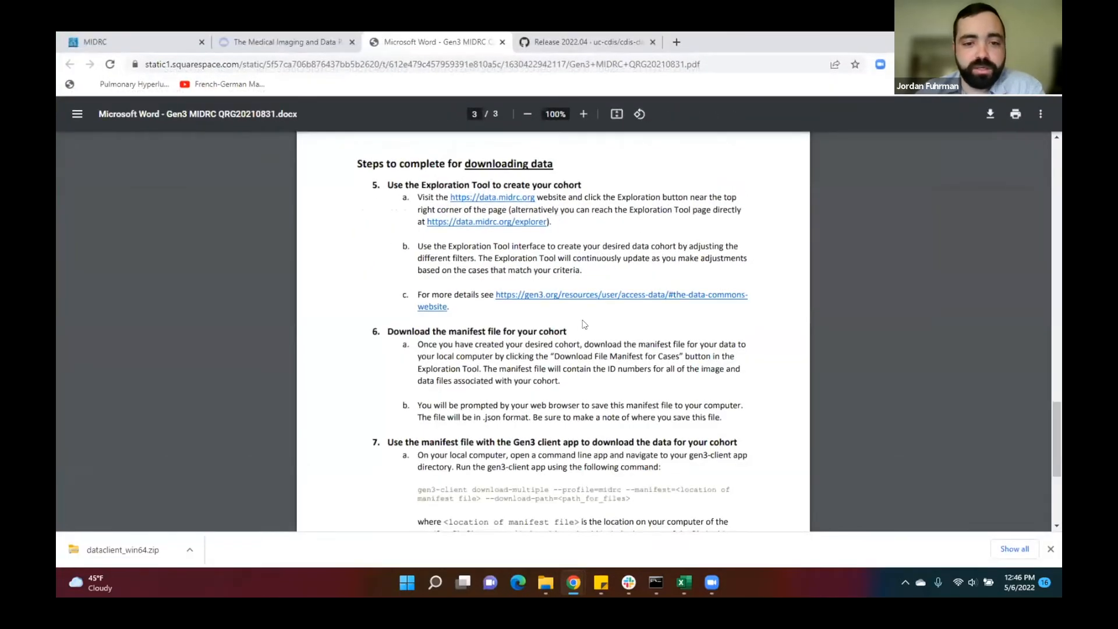
{"action": "scroll", "coordinate": [518, 294], "scroll_direction": "down", "scroll_amount": 1}
{"action": "scroll", "coordinate": [368, 263], "scroll_direction": "up", "scroll_amount": 2}
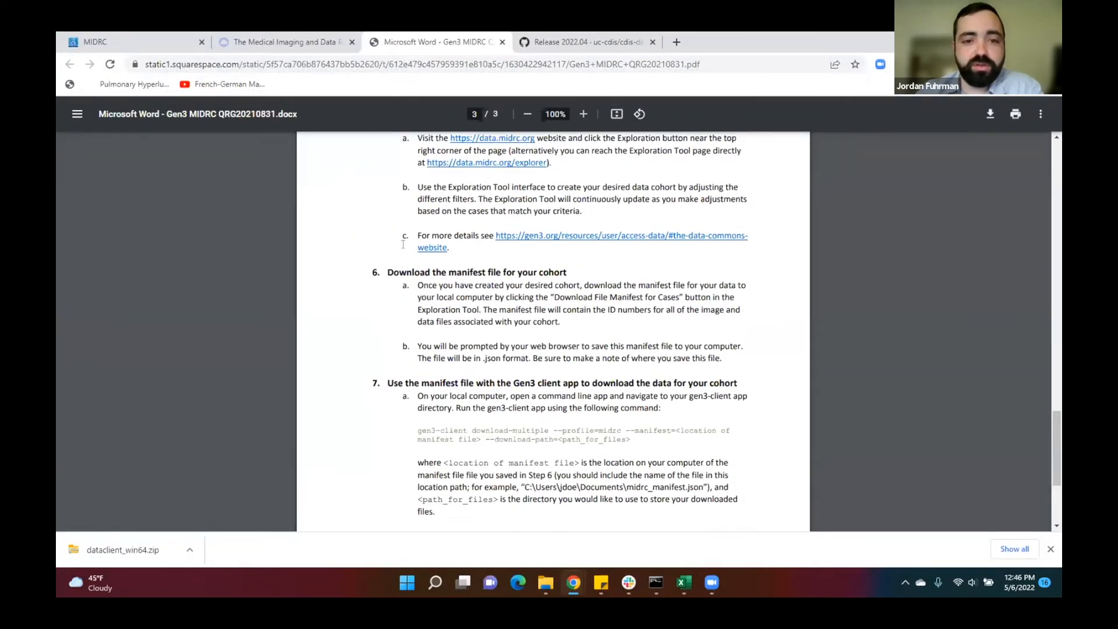
{"action": "left_click_drag", "start_coordinate": [380, 179], "coordinate": [594, 188]}
{"action": "left_click", "coordinate": [594, 187]}
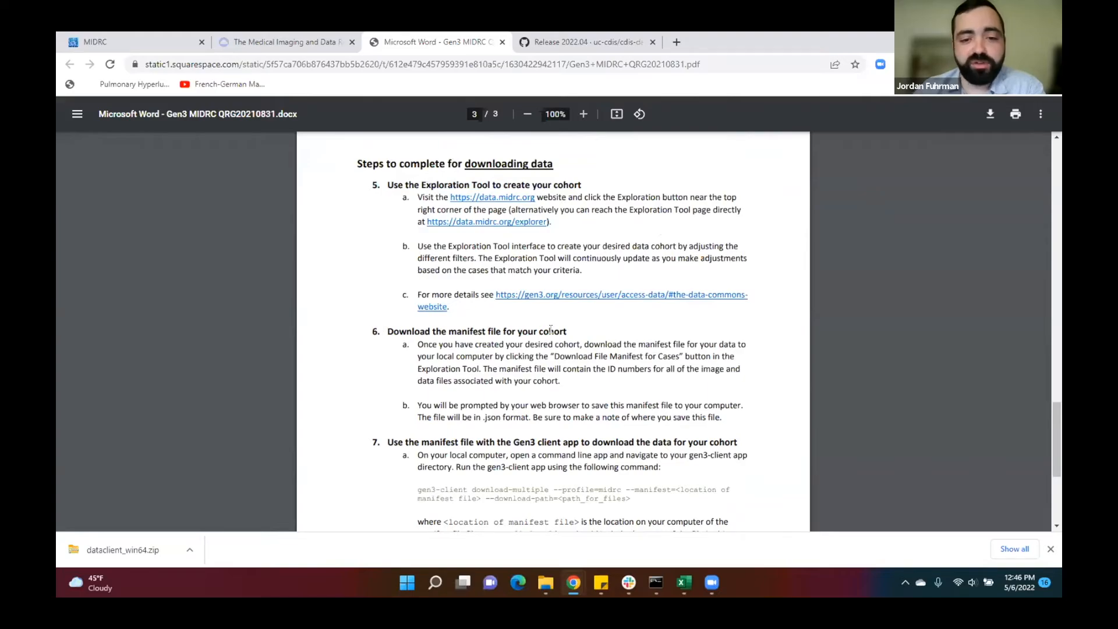
Download the cohort's case metadata as a CSV file and open it in Excel with the submitter_id column widened
{"action": "left_click", "coordinate": [244, 39]}
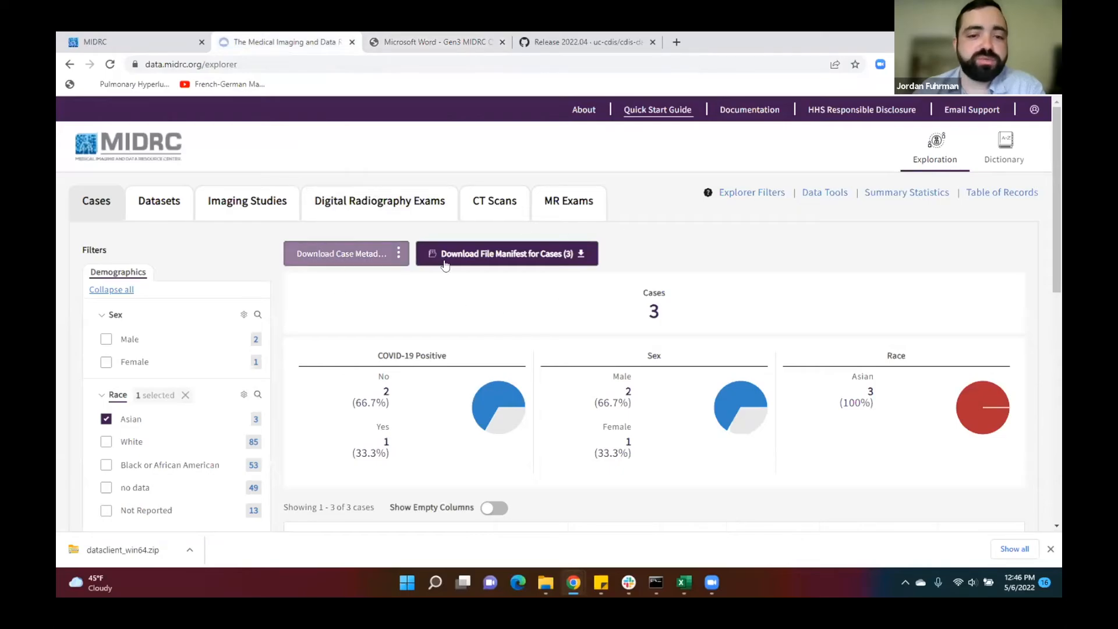
{"action": "left_click", "coordinate": [333, 260]}
{"action": "left_click", "coordinate": [362, 330]}
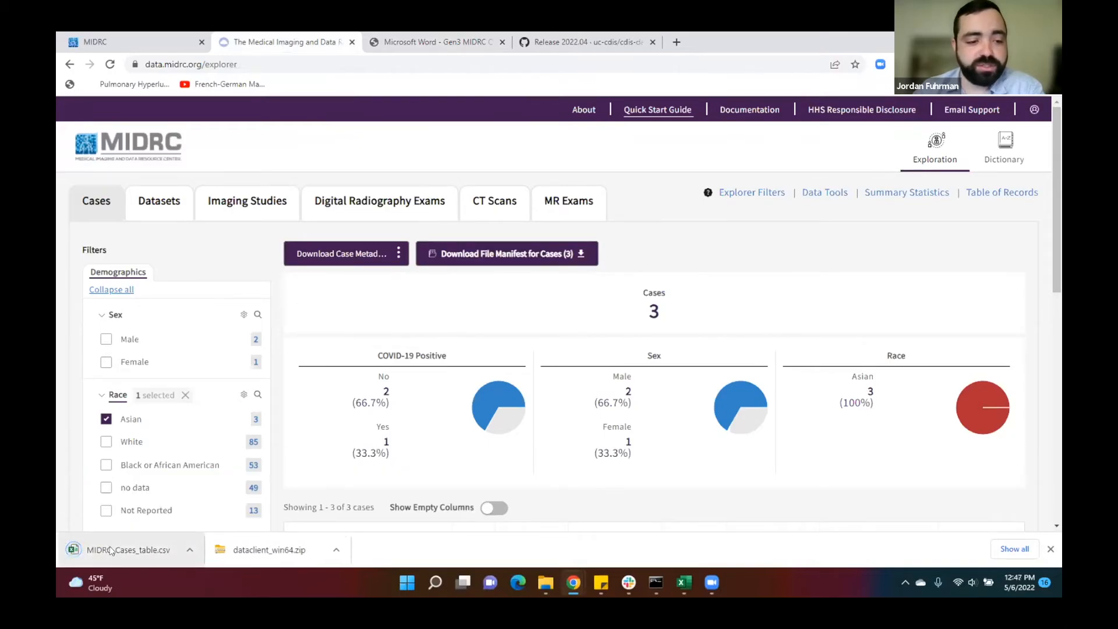
{"action": "left_click", "coordinate": [111, 550]}
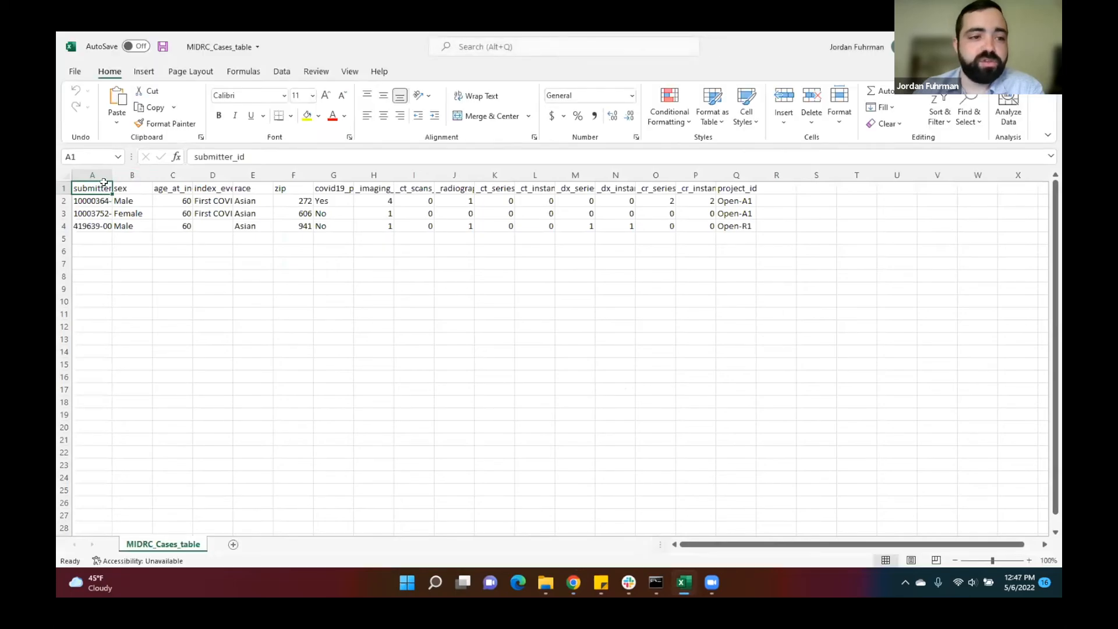
{"action": "left_click_drag", "start_coordinate": [108, 173], "coordinate": [135, 174]}
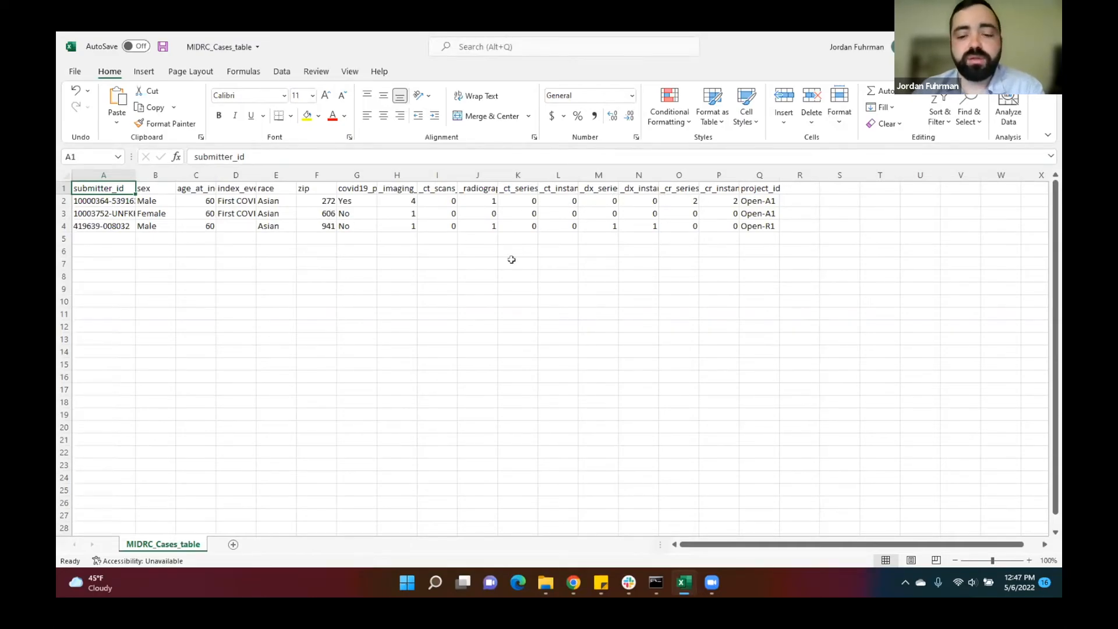
Switch back to the MIDRC Exploration page in Chrome and download the file manifest for the filtered cases
{"action": "left_click", "coordinate": [574, 583]}
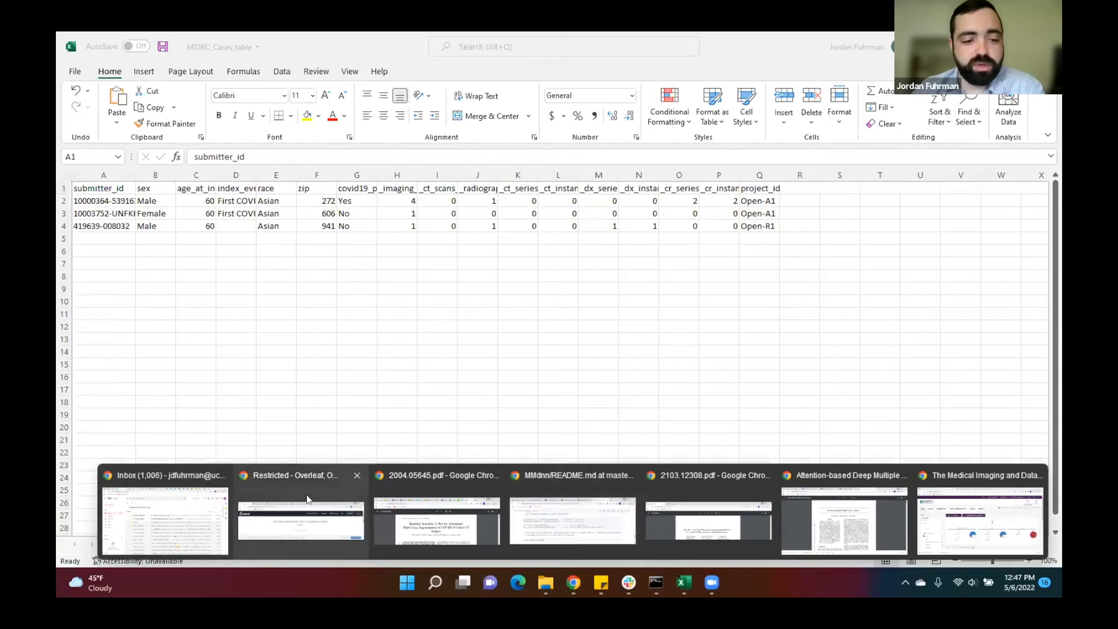
{"action": "left_click", "coordinate": [1009, 504]}
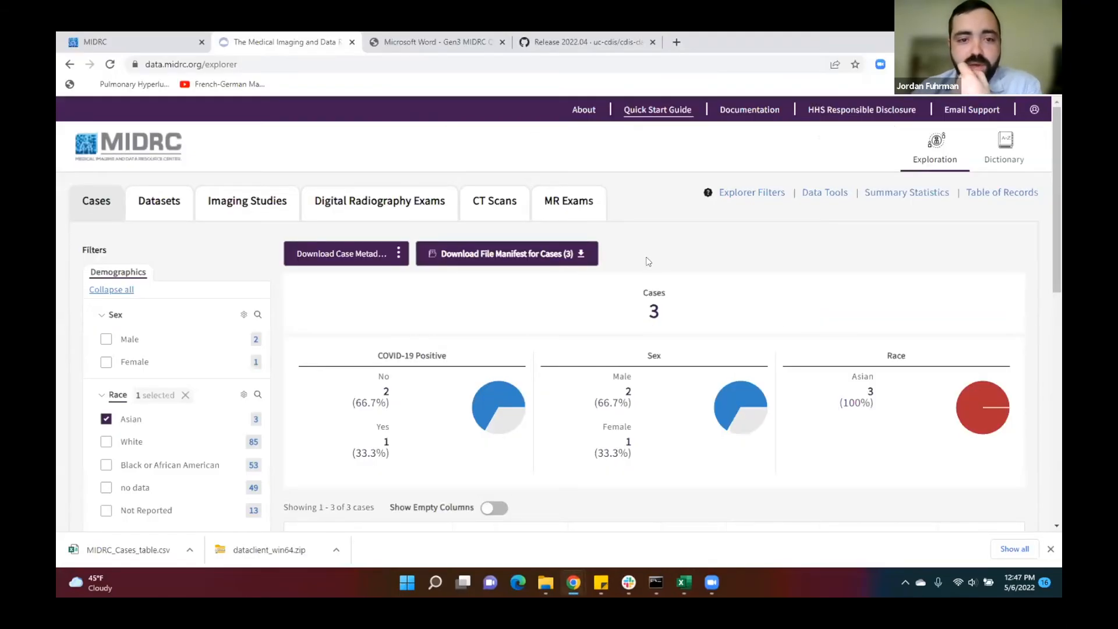
{"action": "left_click", "coordinate": [513, 255]}
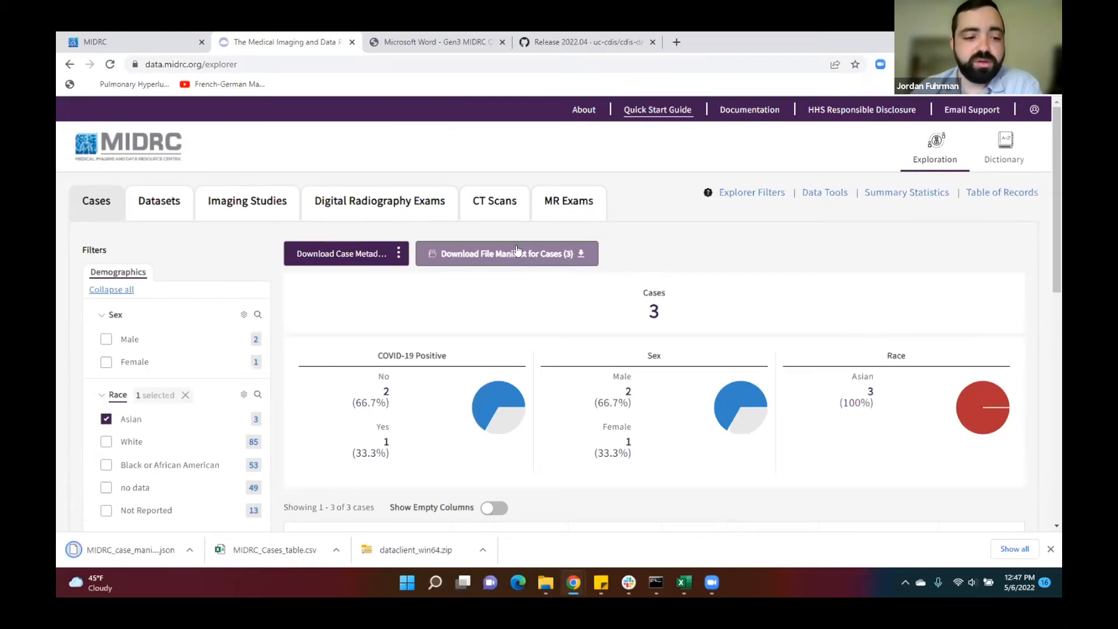
Go back to the guide and read step 6 on downloading and saving the cohort's manifest file
{"action": "double_click", "coordinate": [851, 39]}
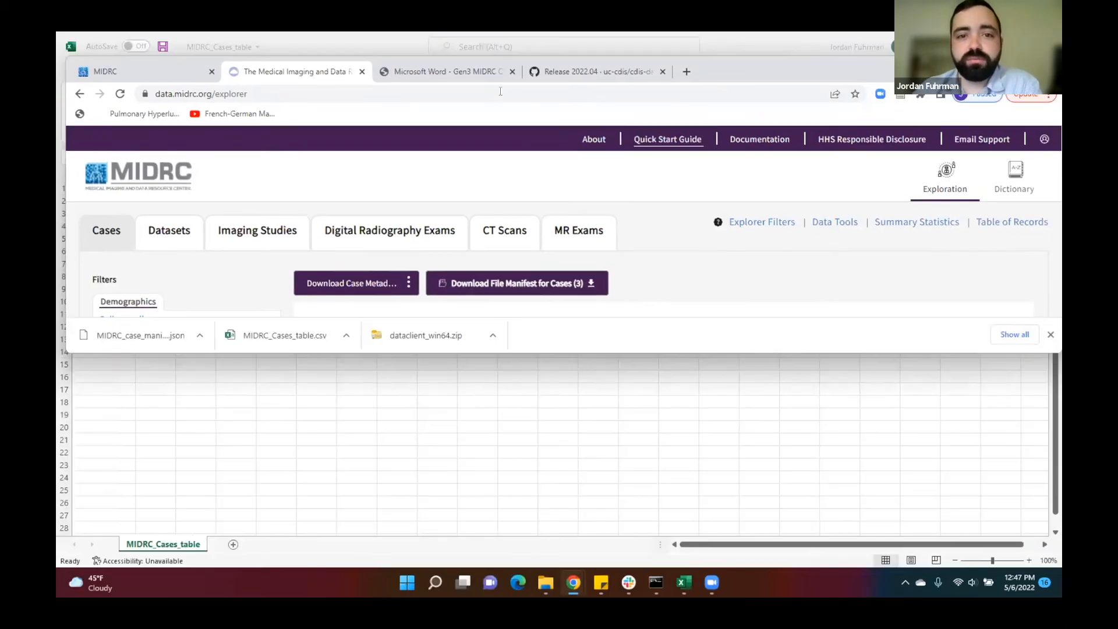
{"action": "left_click", "coordinate": [475, 72]}
{"action": "double_click", "coordinate": [857, 46]}
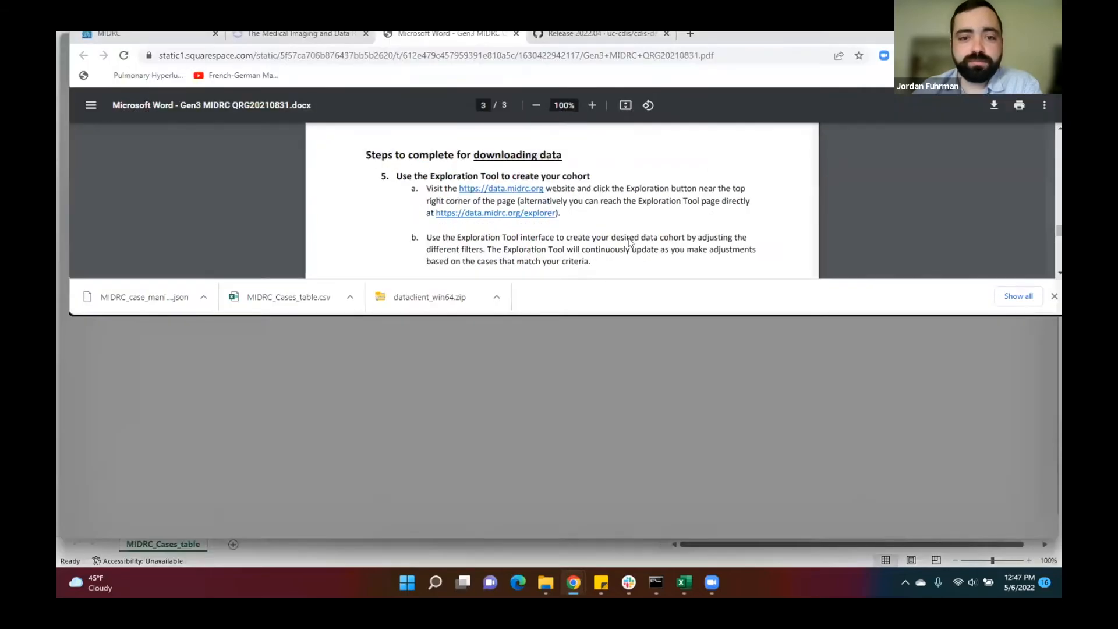
{"action": "left_click_drag", "start_coordinate": [387, 330], "coordinate": [523, 329]}
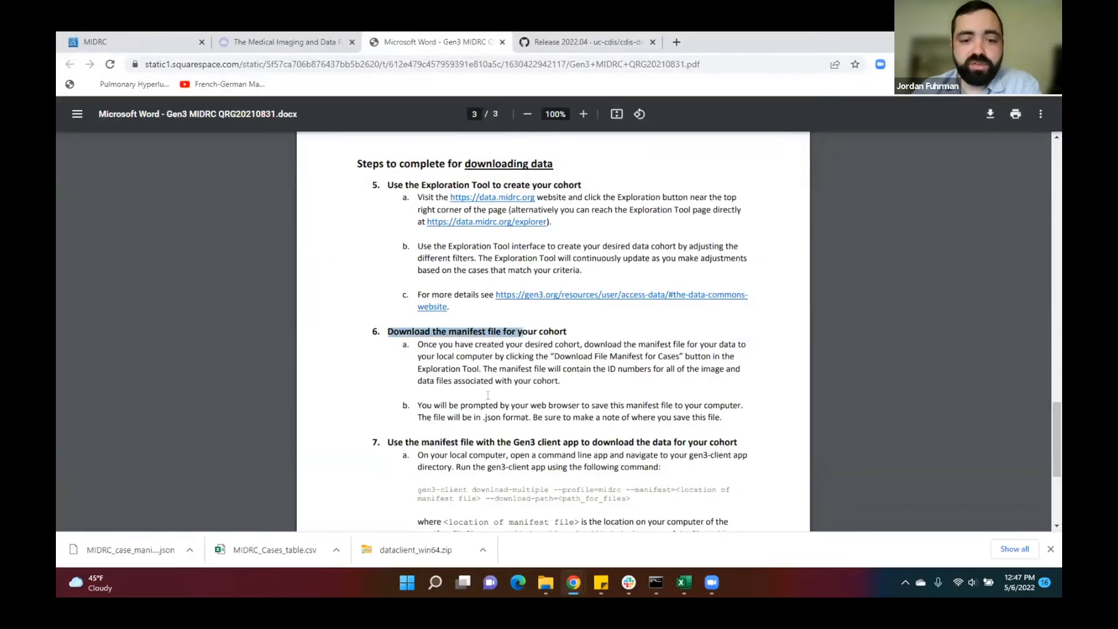
{"action": "scroll", "coordinate": [424, 393], "scroll_direction": "down", "scroll_amount": 2}
{"action": "left_click_drag", "start_coordinate": [417, 343], "coordinate": [610, 338]}
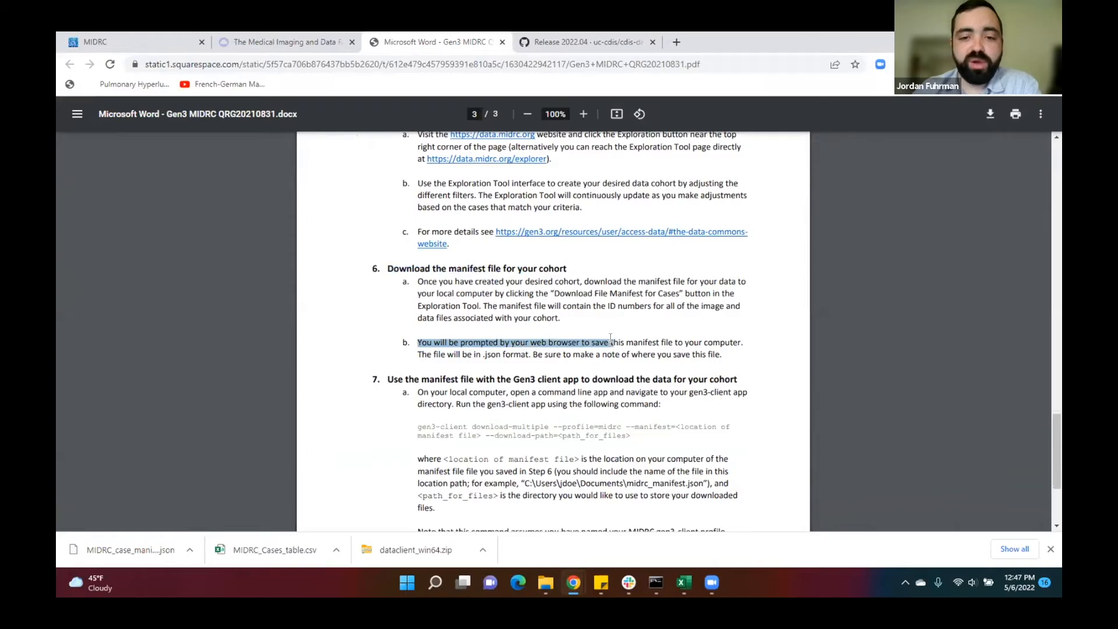
Close the browser's downloads bar and read step 7 of the guide on downloading the cohort's data with the Gen3 client
{"action": "left_click", "coordinate": [753, 351]}
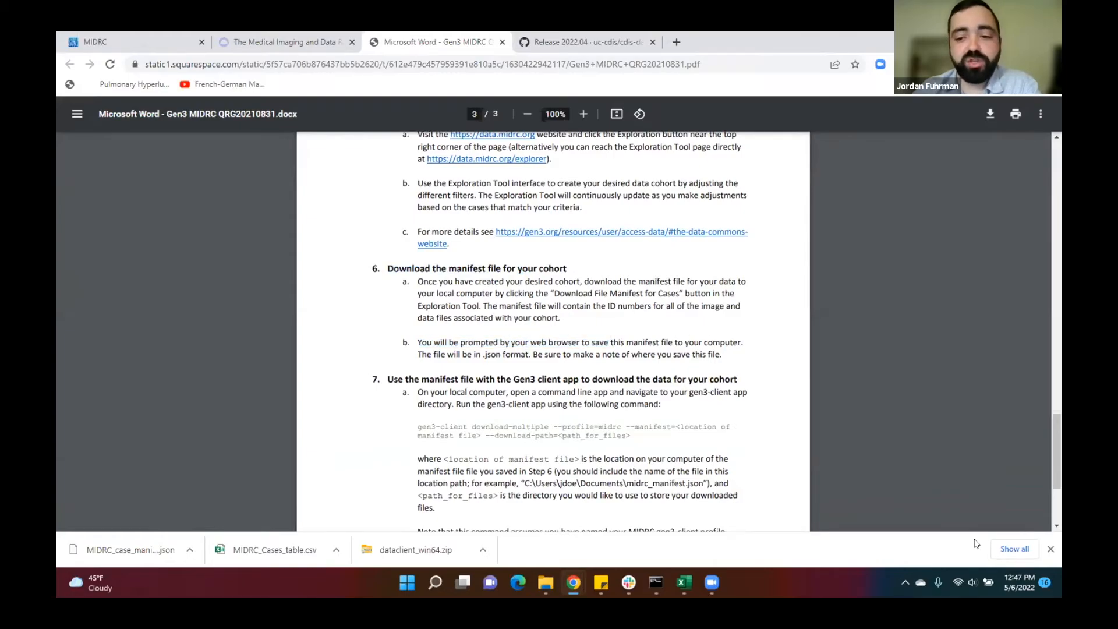
{"action": "left_click", "coordinate": [1051, 549]}
{"action": "scroll", "coordinate": [761, 315], "scroll_direction": "down", "scroll_amount": 1}
{"action": "scroll", "coordinate": [761, 315], "scroll_direction": "down", "scroll_amount": 3}
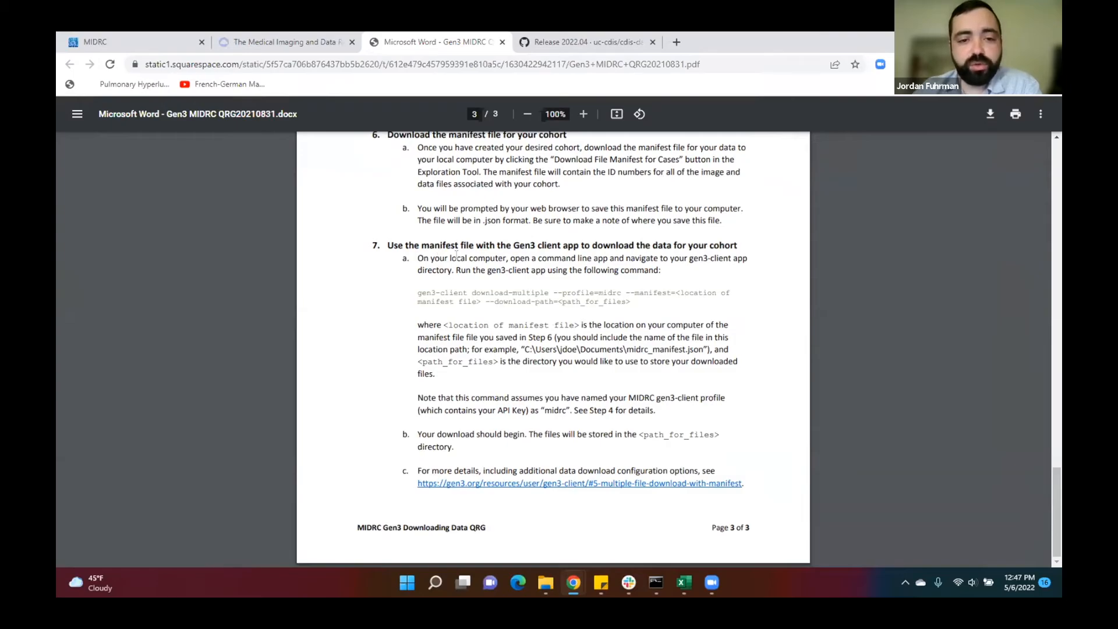
Switch to Command Prompt and begin the command gen3-client download-multiple --profile=midrc --manifest=..\ without running it
{"action": "left_click", "coordinate": [645, 581]}
{"action": "left_click_drag", "start_coordinate": [481, 373], "coordinate": [481, 379]}
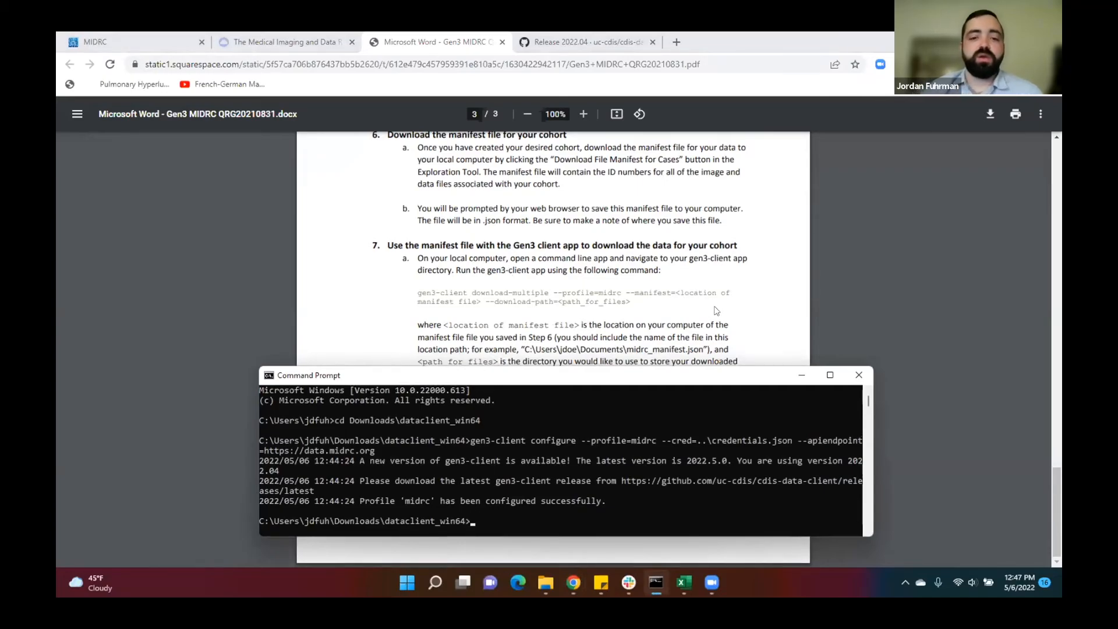
{"action": "type", "text": "gen"}
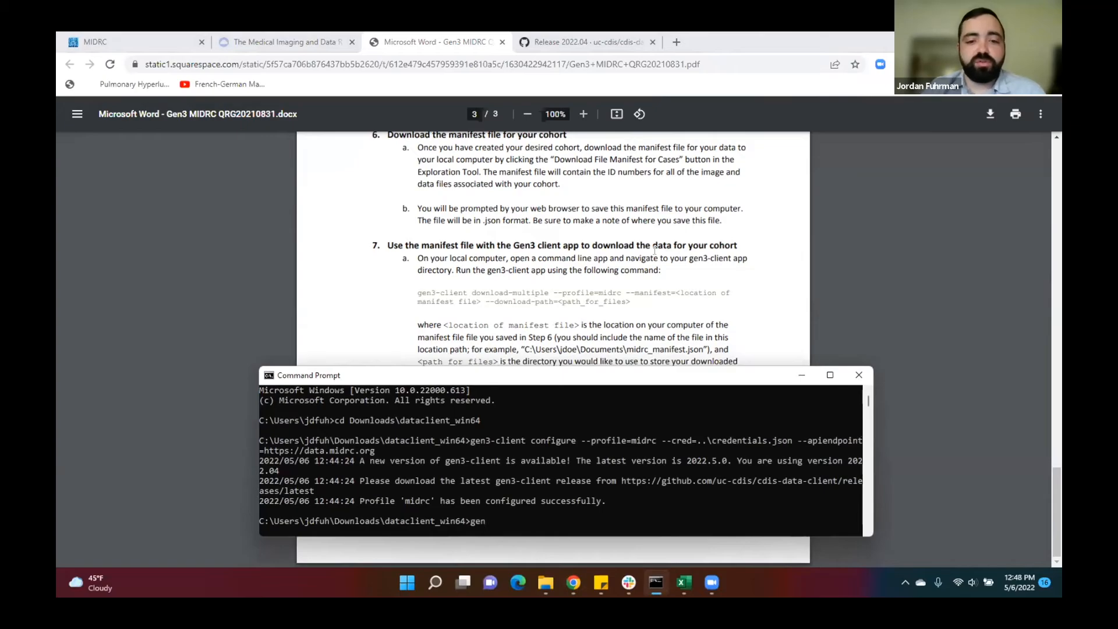
{"action": "type", "text": "3-client"}
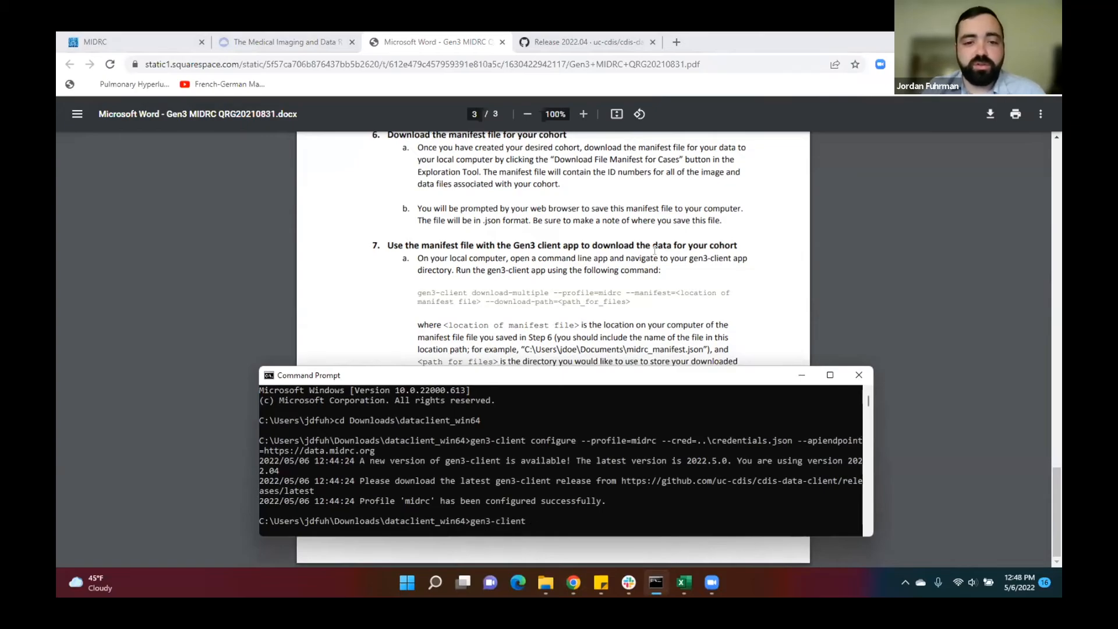
{"action": "type", "text": " download-m"}
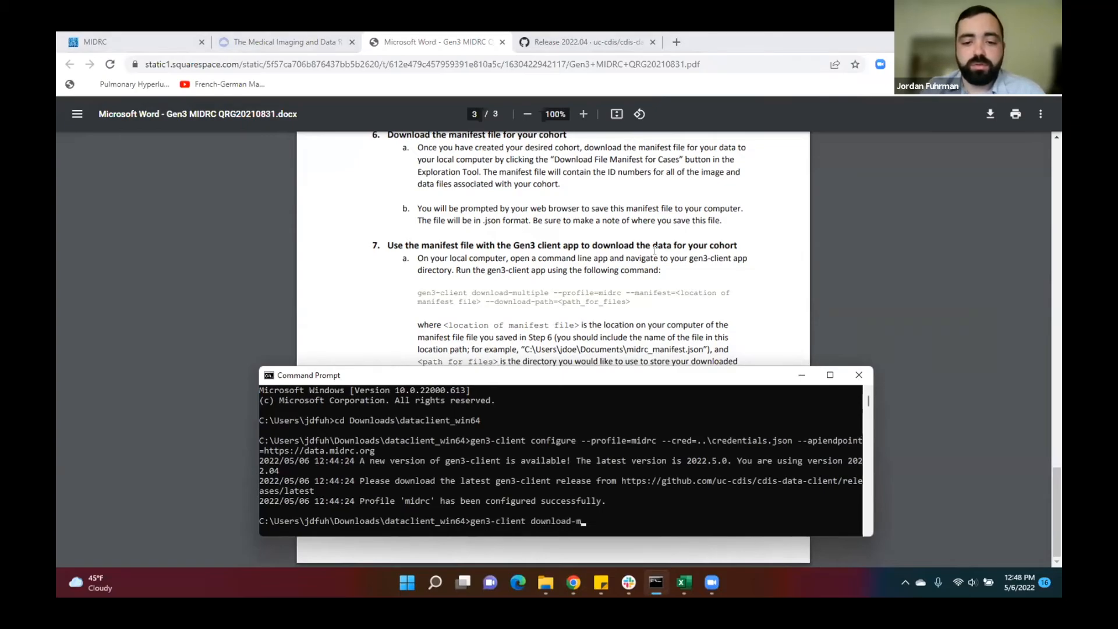
{"action": "type", "text": "ultiple --"}
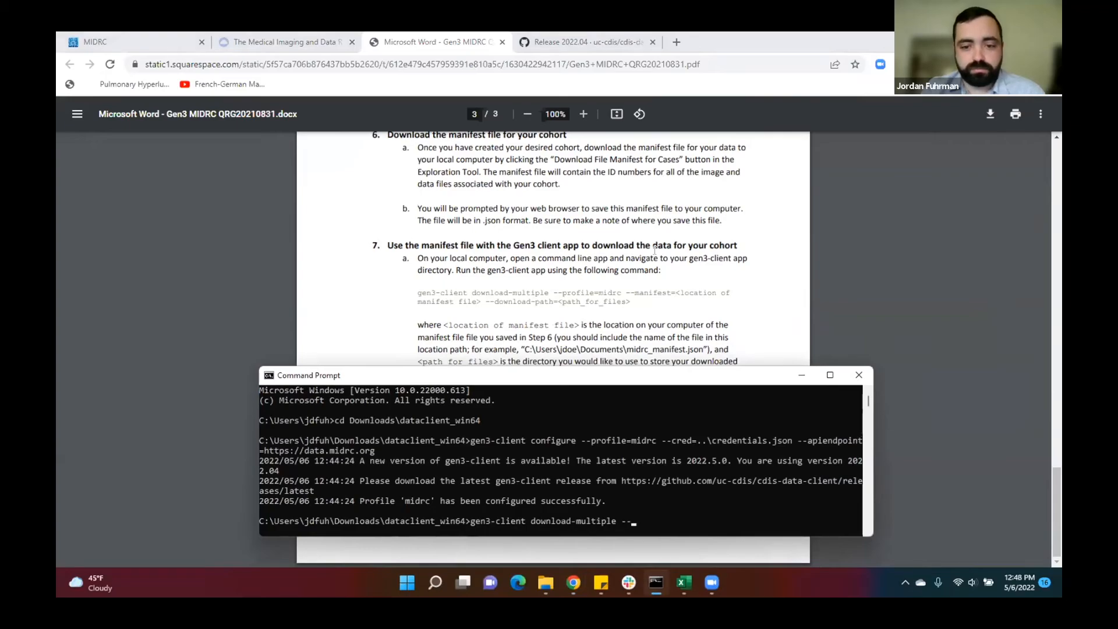
{"action": "type", "text": "profile=midrc"}
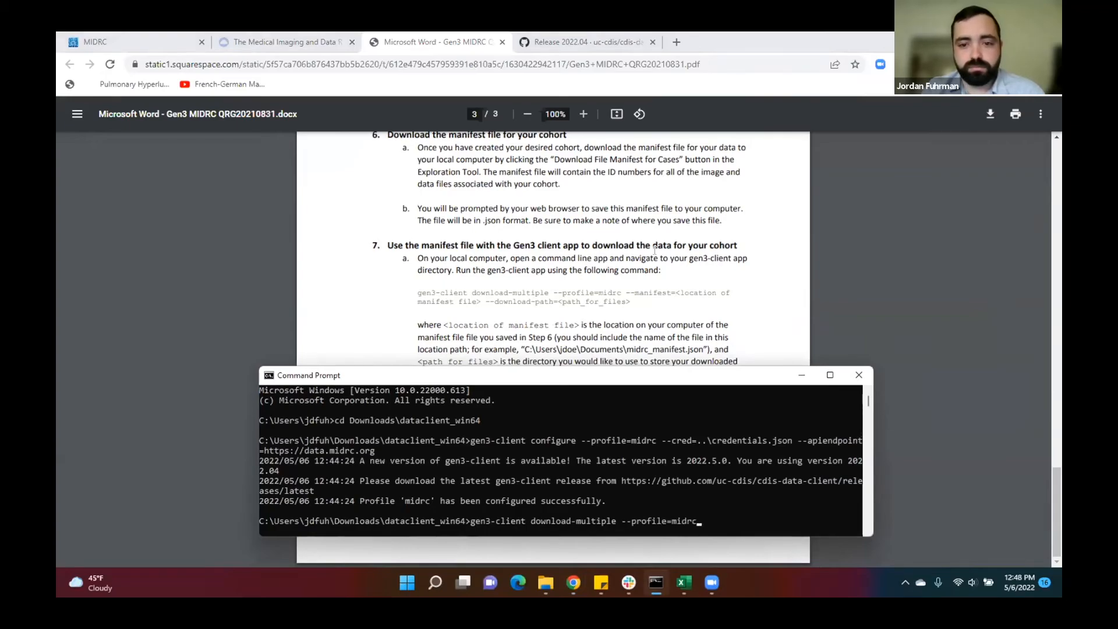
{"action": "type", "text": " --manifest=..\\"}
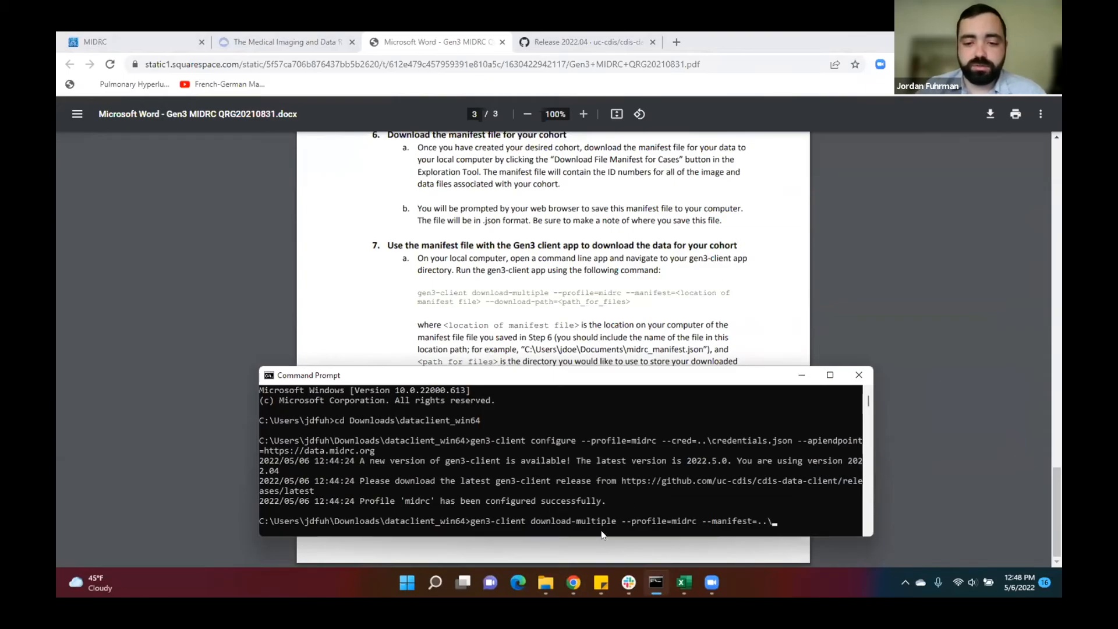
Check the manifest's file name in the Downloads folder in File Explorer, and complete the command's manifest path in Command Prompt with MIDRC_case_manifest.json
{"action": "left_click", "coordinate": [546, 581]}
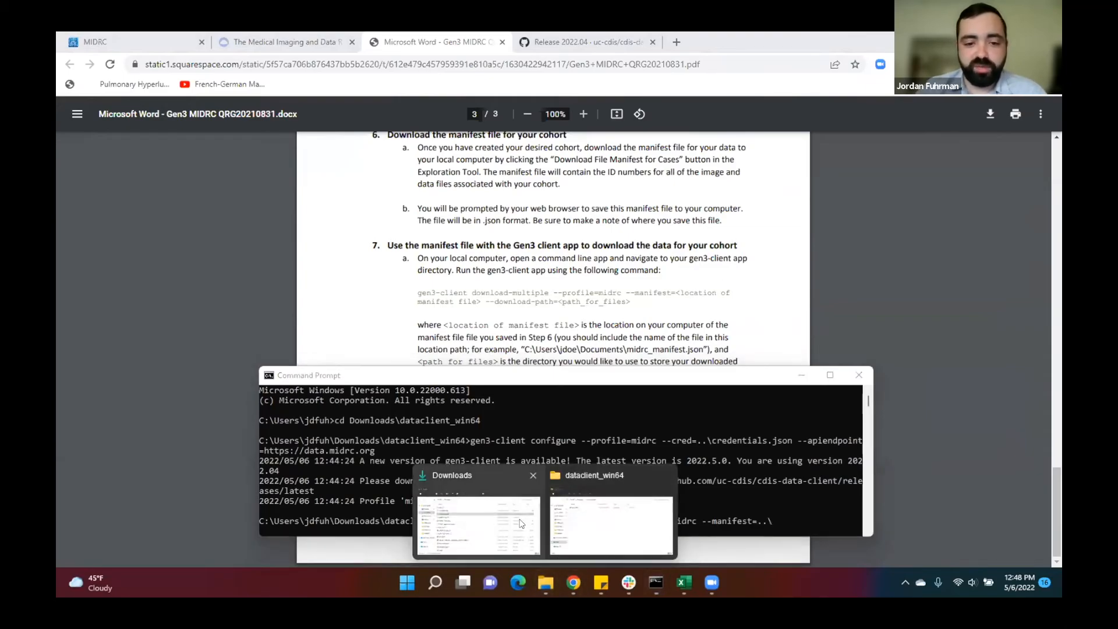
{"action": "left_click", "coordinate": [508, 520]}
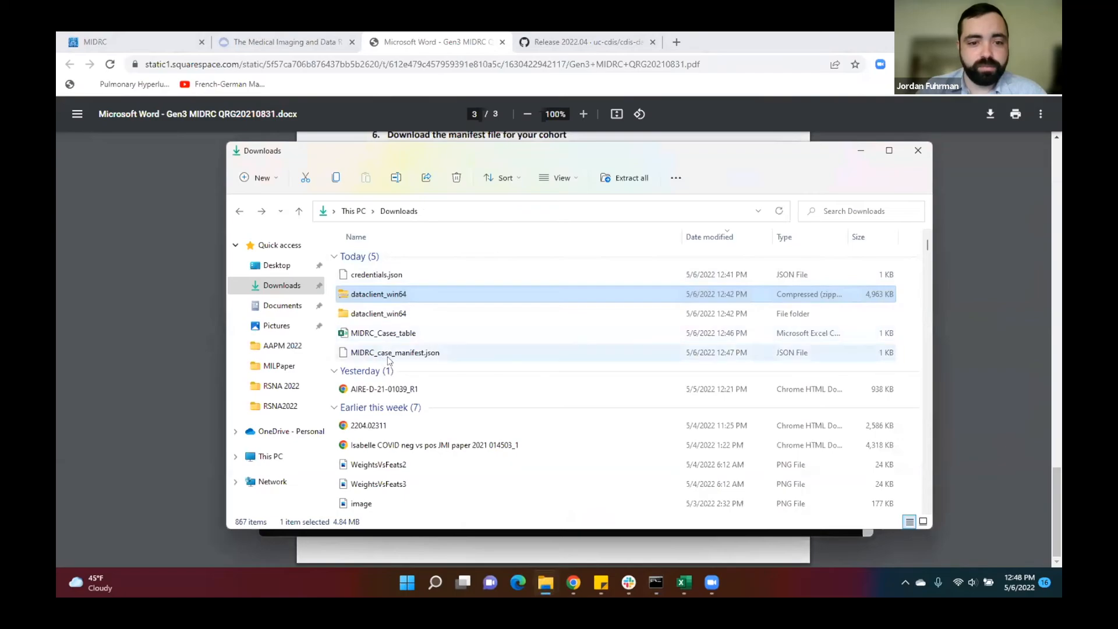
{"action": "left_click_drag", "start_coordinate": [553, 153], "coordinate": [553, 135]}
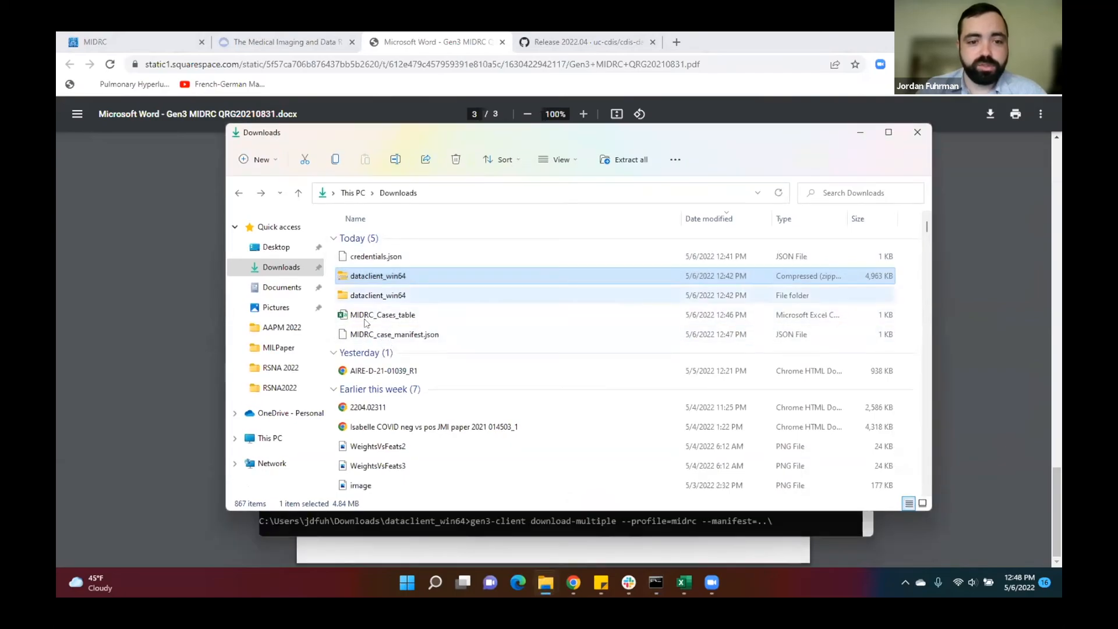
{"action": "left_click", "coordinate": [996, 256]}
{"action": "left_click", "coordinate": [655, 581]}
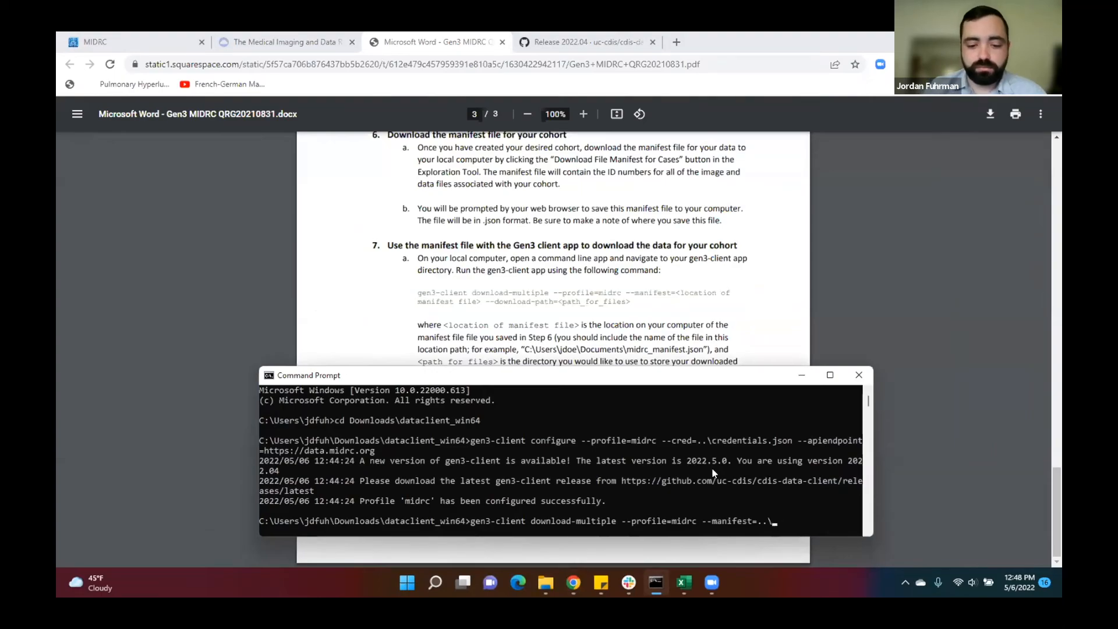
{"action": "type", "text": "MIDRC_case"}
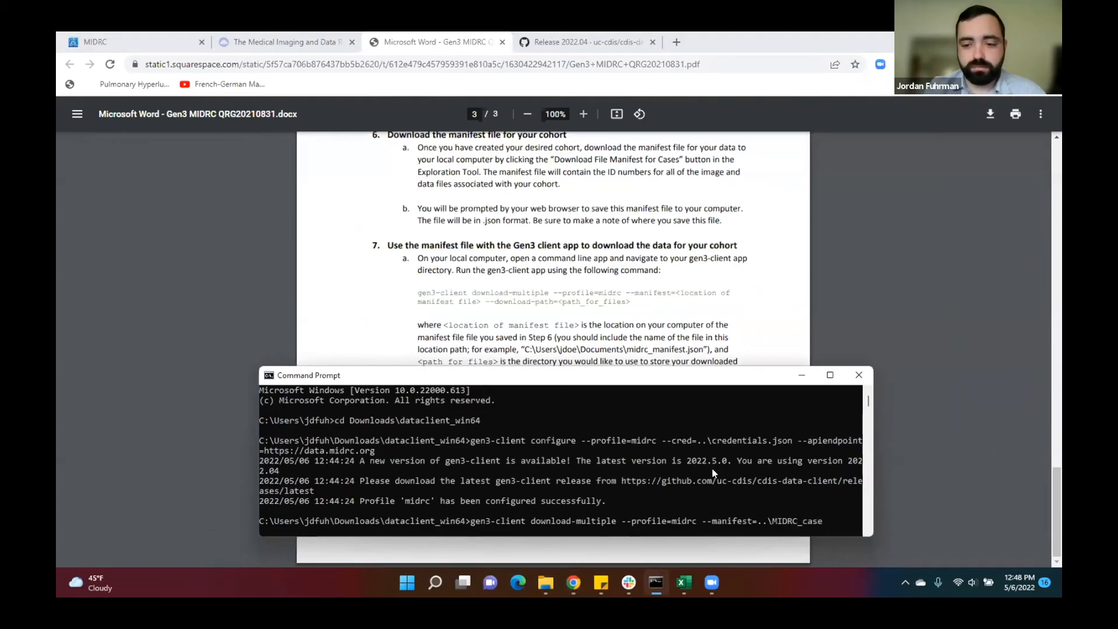
{"action": "type", "text": "_manifest.json"}
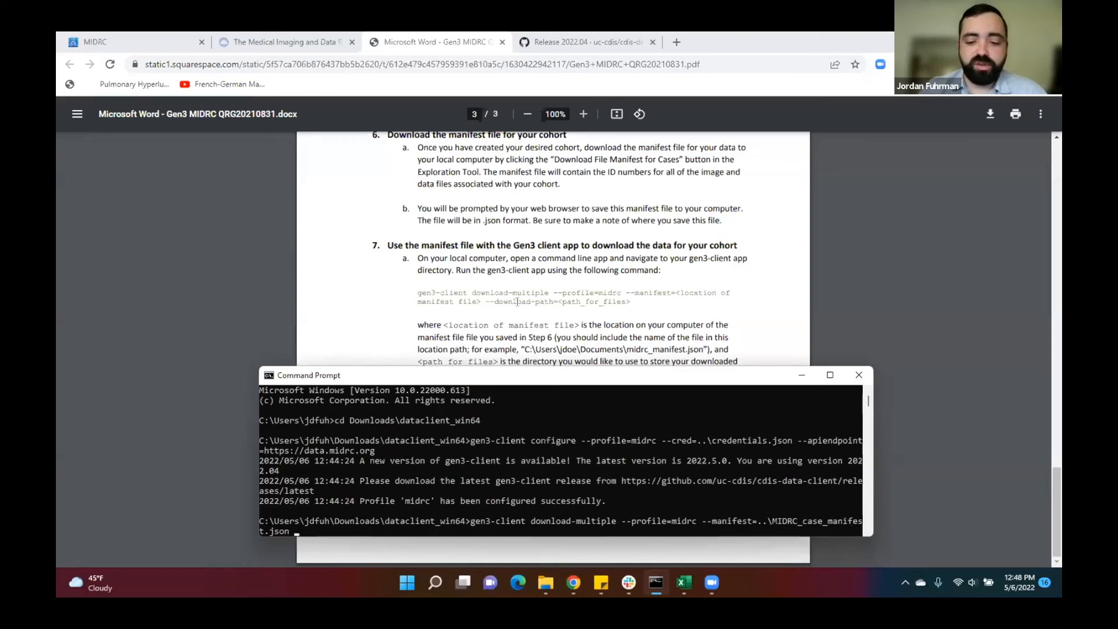
Add --download-path with the full path to the dataclient_win64\ folder in the user's Downloads, and run the command
{"action": "type", "text": " --download"}
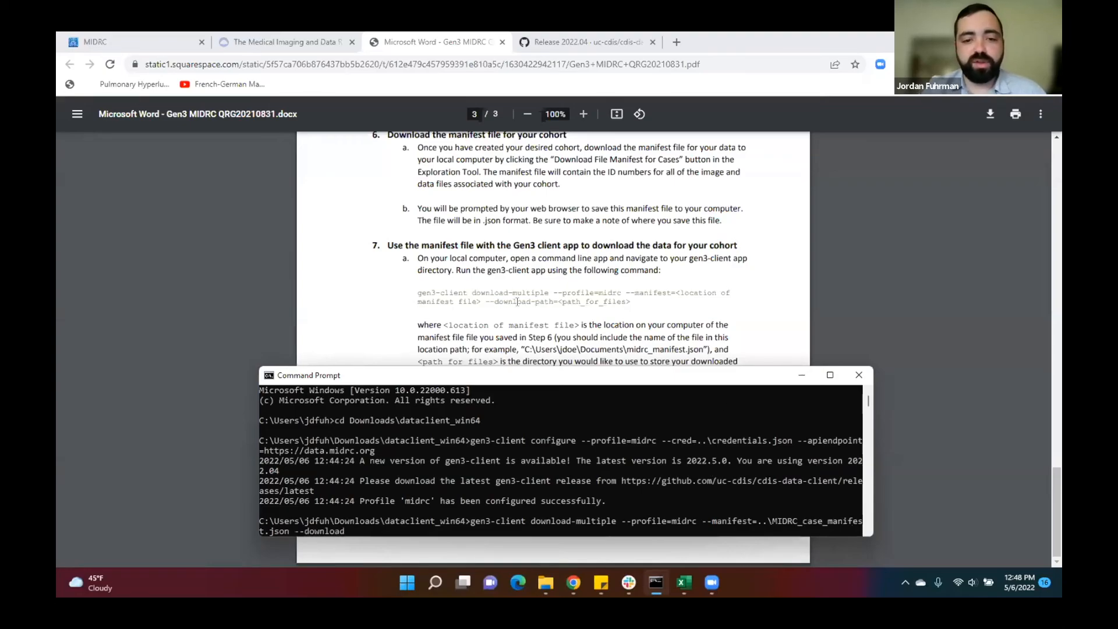
{"action": "type", "text": "-path=C:"}
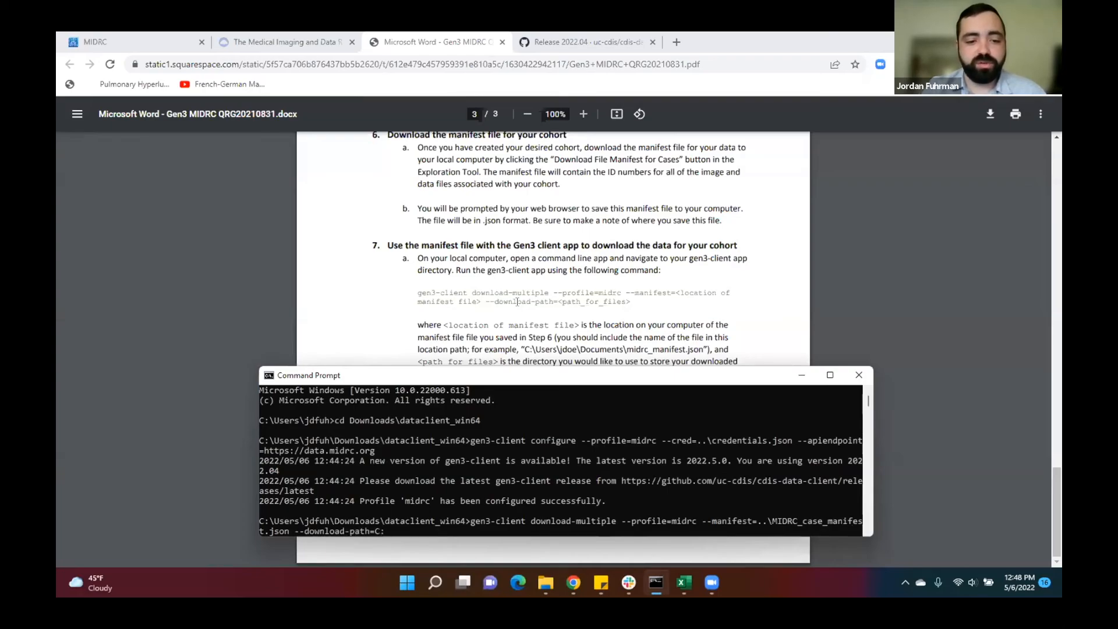
{"action": "type", "text": "\\Users"}
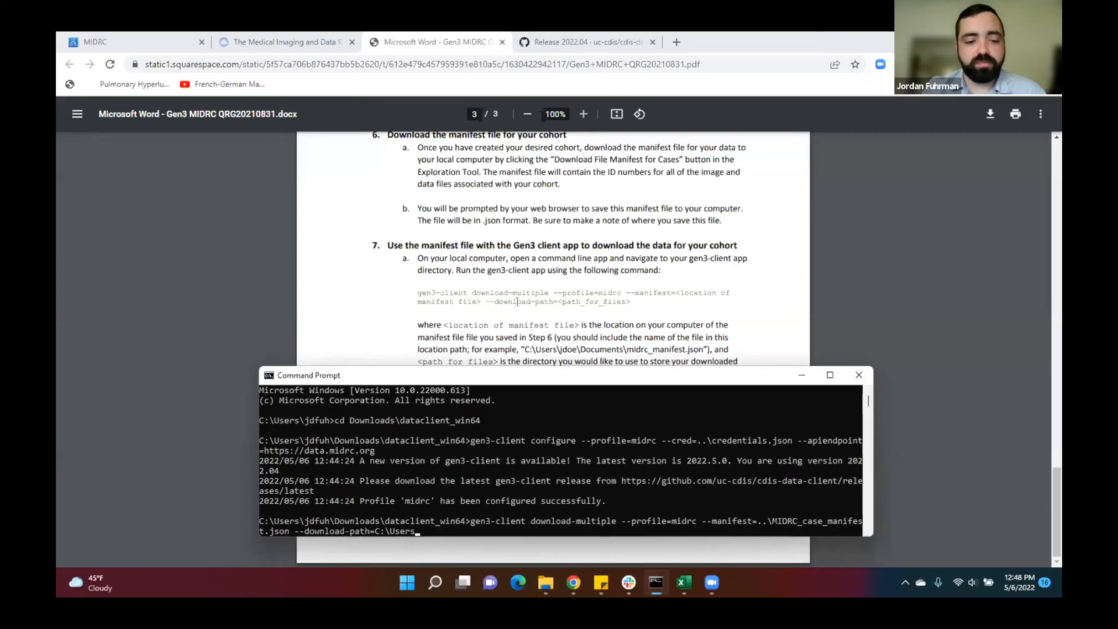
{"action": "type", "text": "\\jdfuh"}
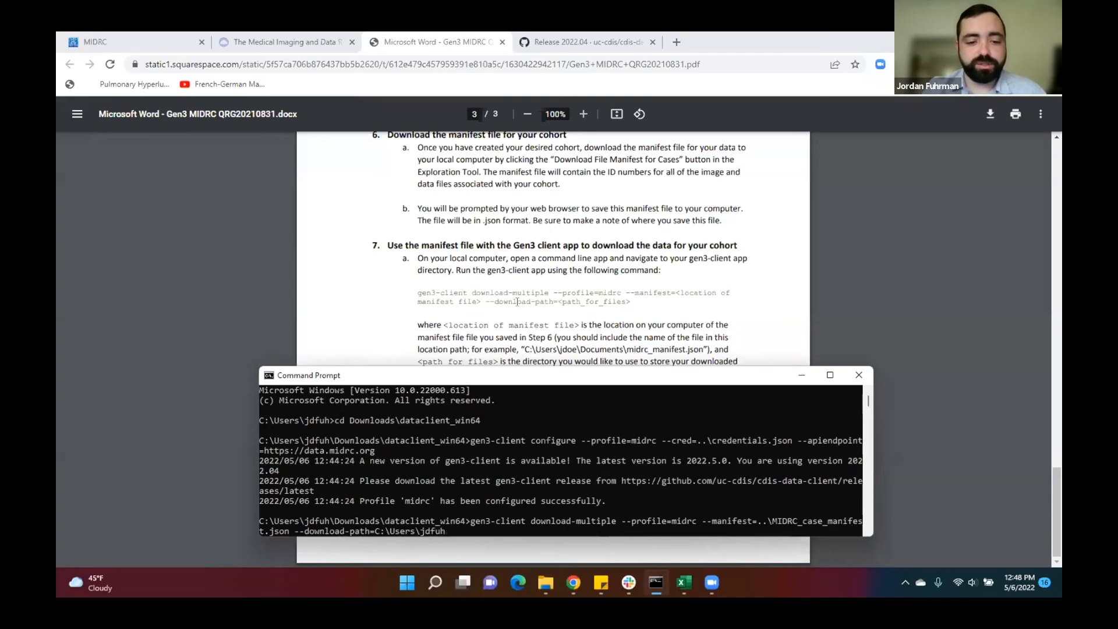
{"action": "type", "text": "r\\Downloads\\"}
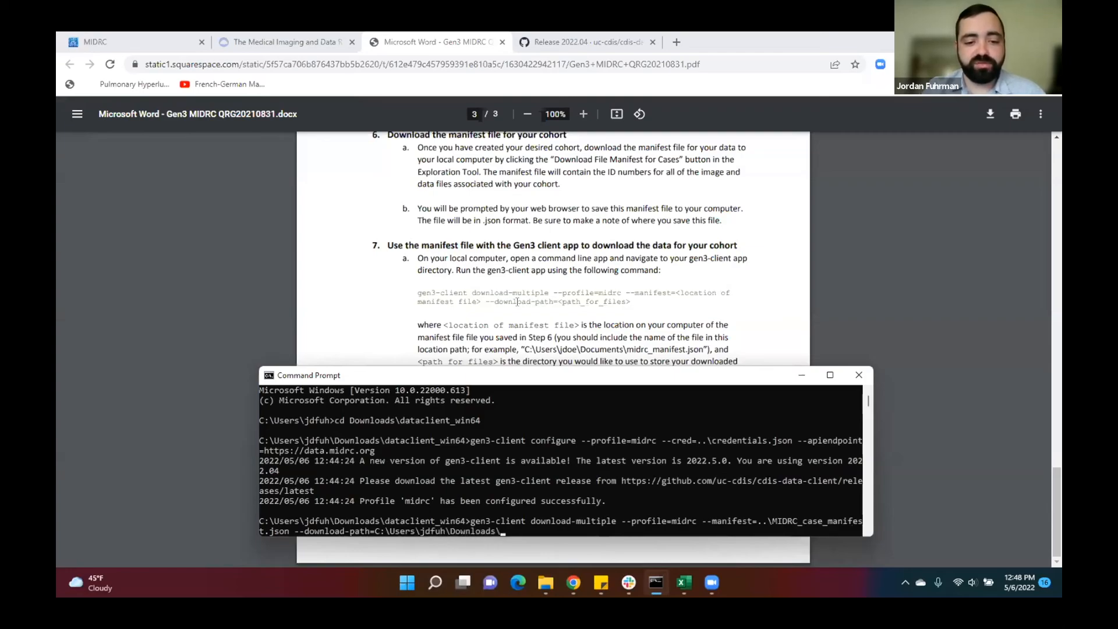
{"action": "type", "text": "dataclien"}
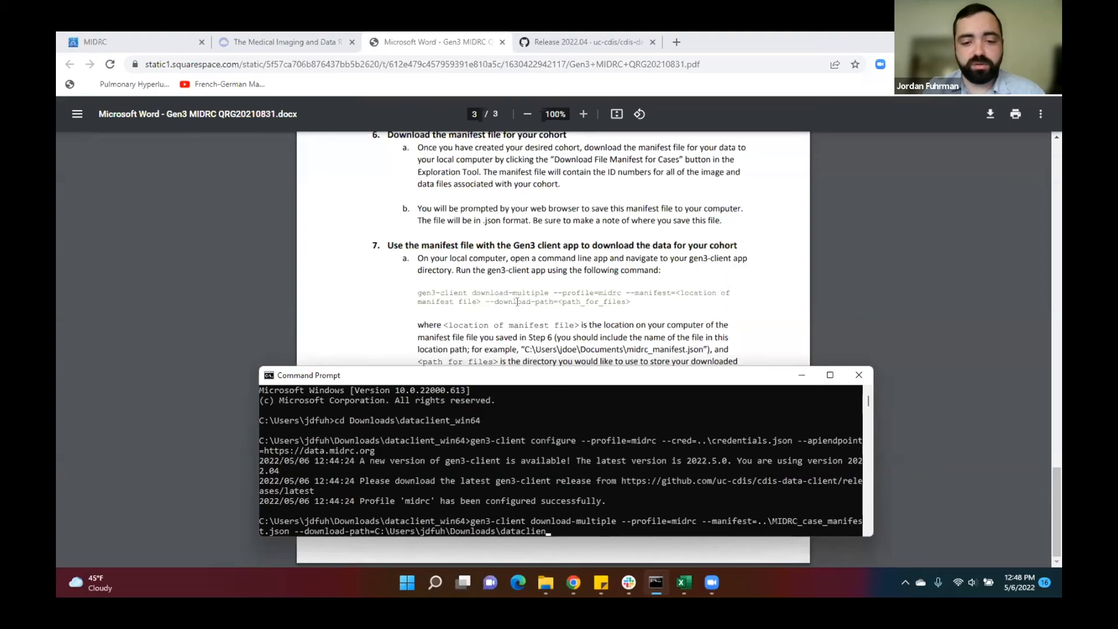
{"action": "type", "text": "t_win64"}
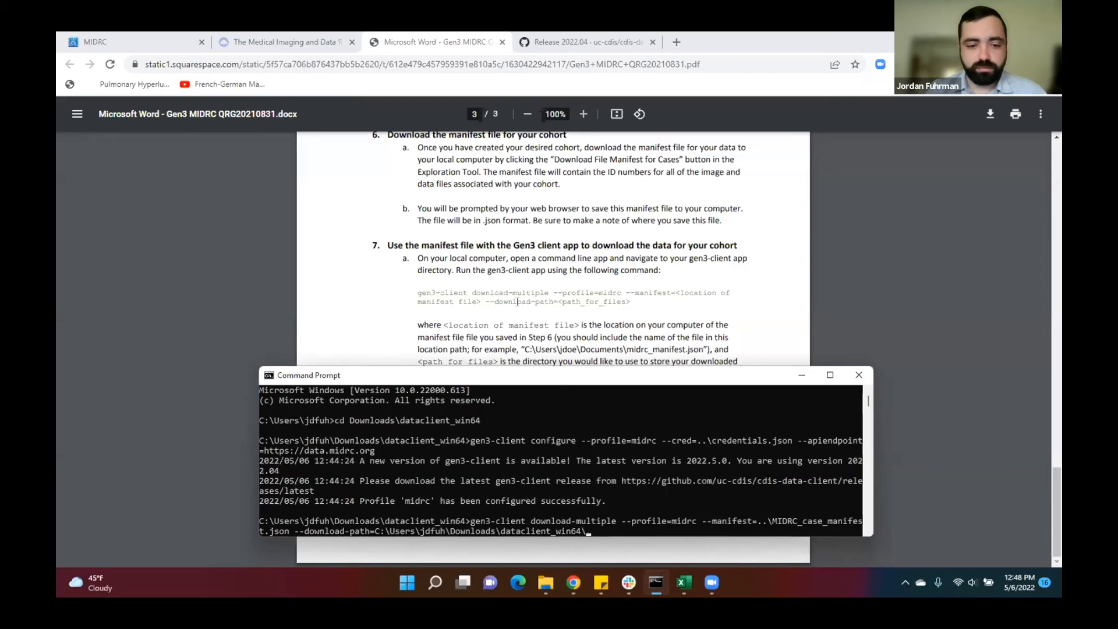
{"action": "type", "text": "\\"}
{"action": "key", "text": "Return"}
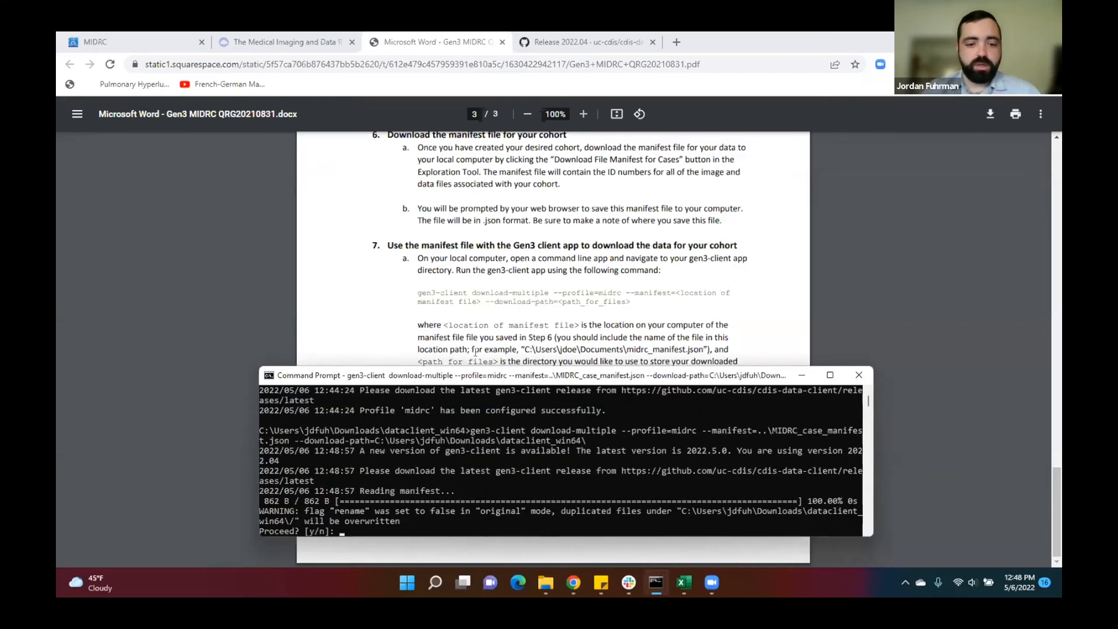
Answer y to proceed with the download, and open the dataclient_win64 folder in File Explorer to view the downloaded files
{"action": "left_click_drag", "start_coordinate": [431, 375], "coordinate": [445, 185]}
{"action": "left_click_drag", "start_coordinate": [392, 345], "coordinate": [403, 400]}
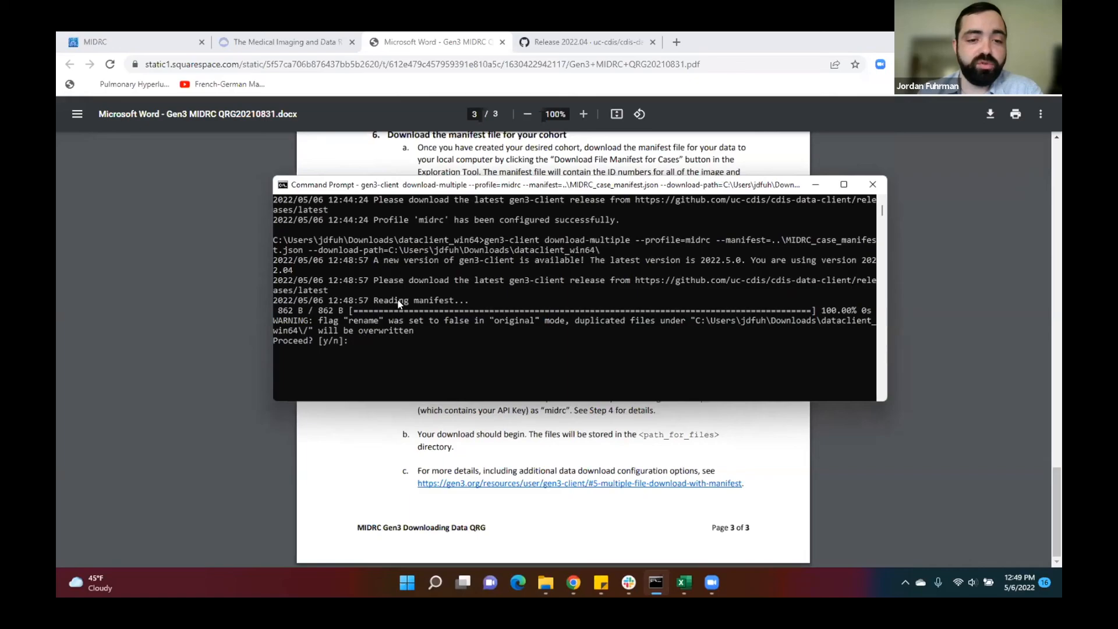
{"action": "type", "text": "y"}
{"action": "key", "text": "Return"}
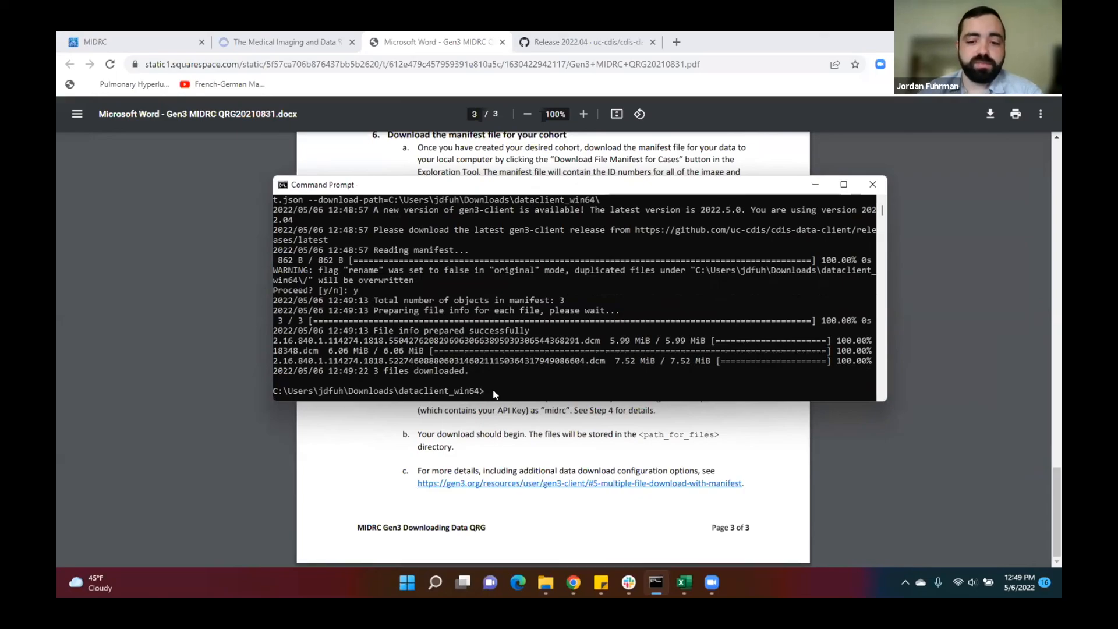
{"action": "mouse_move", "coordinate": [546, 579]}
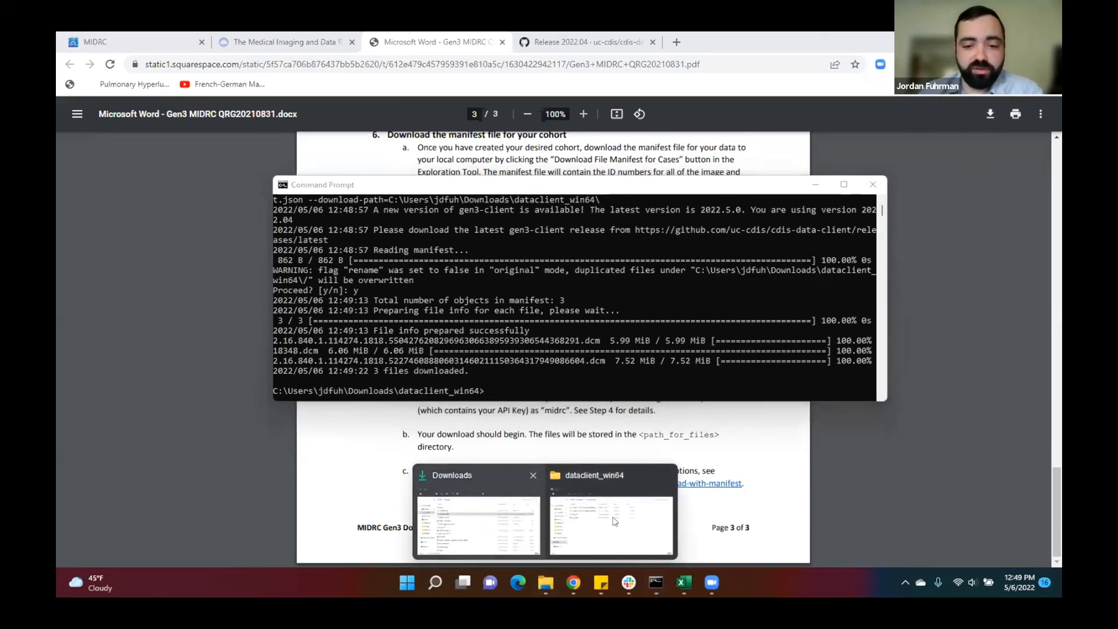
{"action": "left_click", "coordinate": [611, 547]}
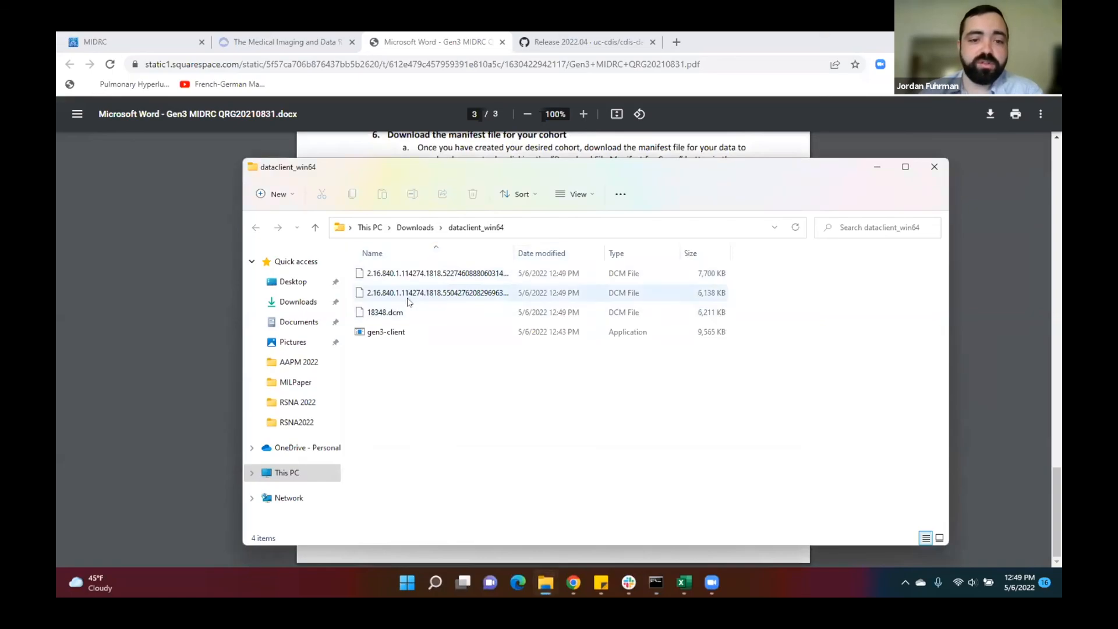